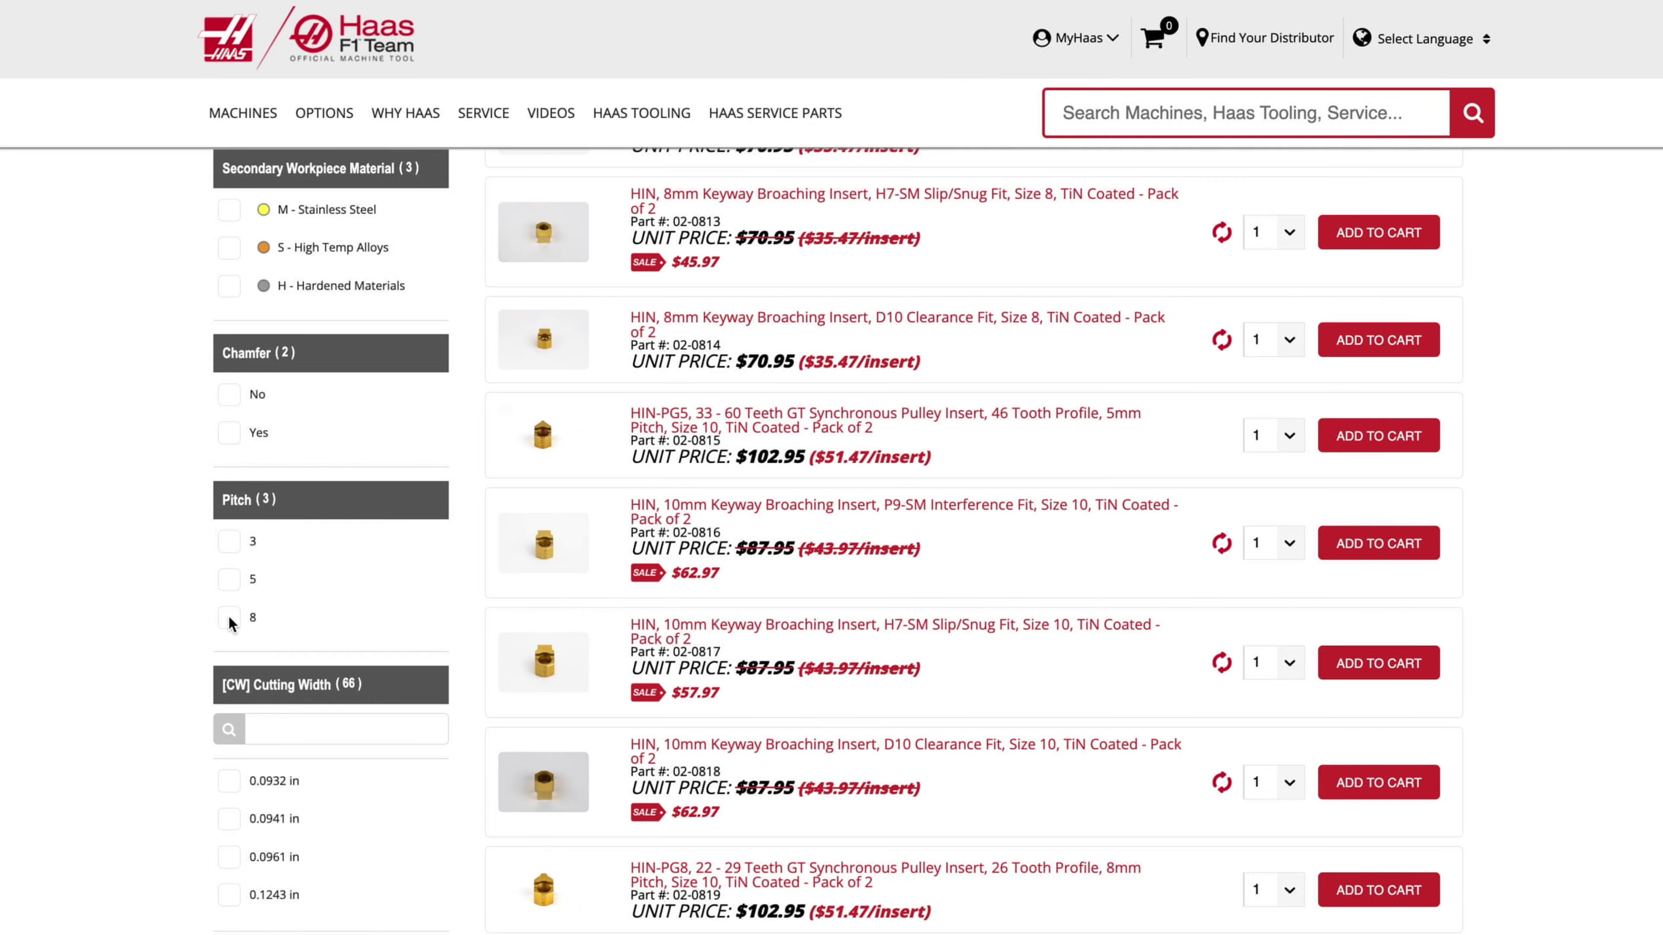
- Filter broaching inserts to Pitch 8 and the 30 - 50 (8mm Pitch) teeth range
click(229, 617)
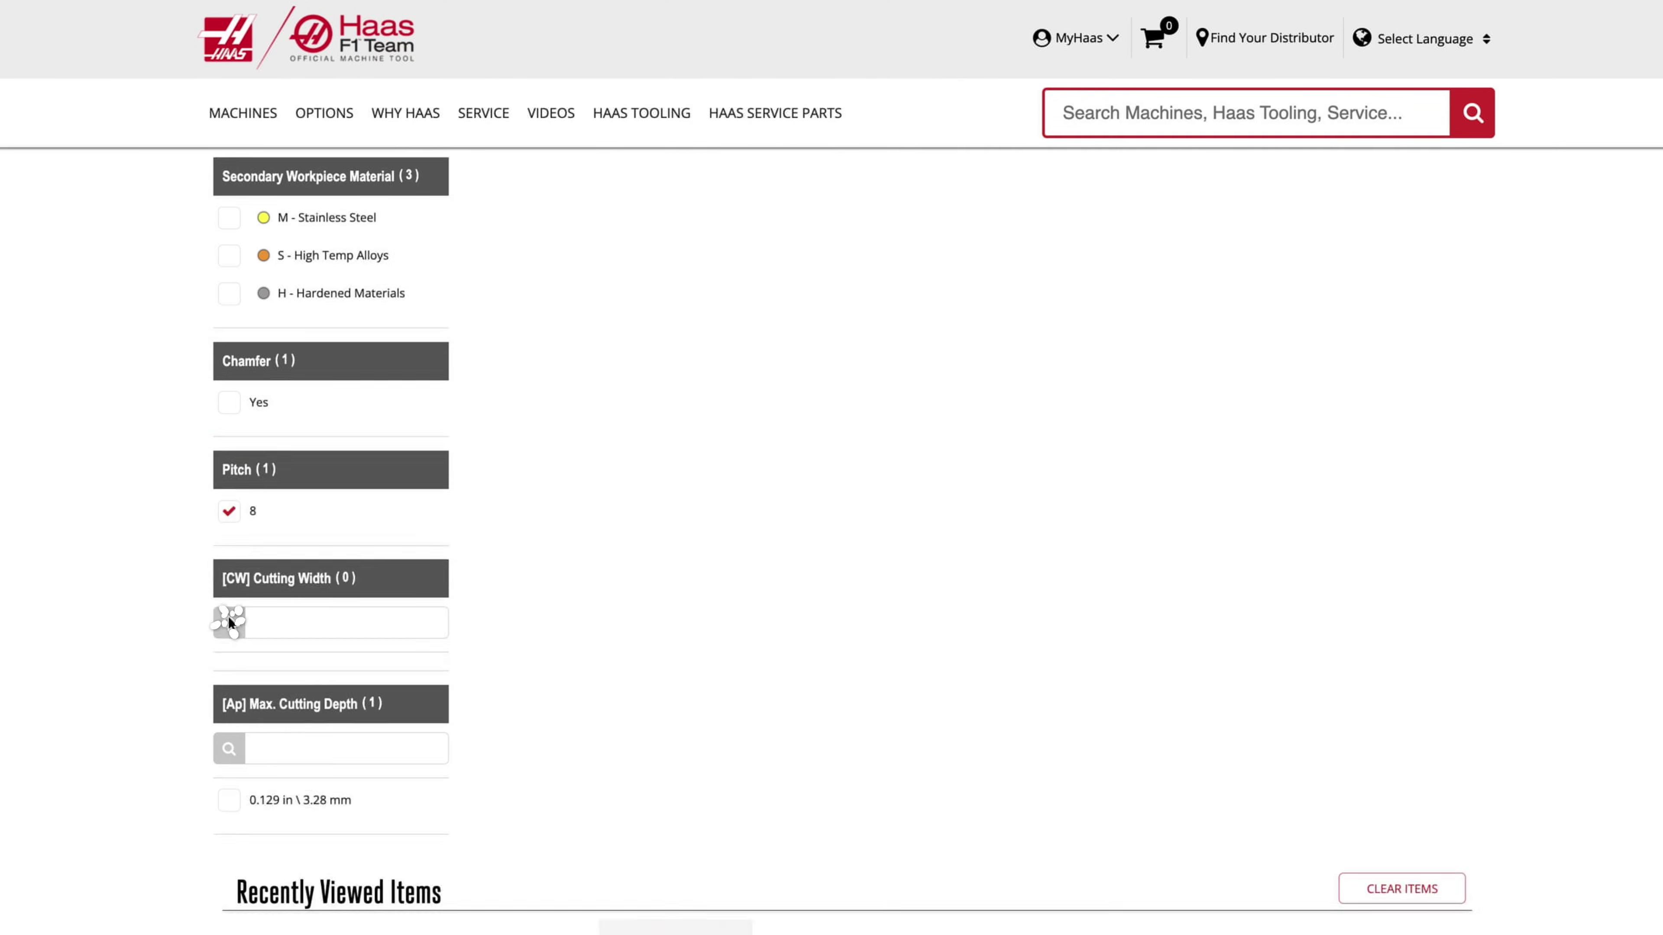
scroll(524, 902, down, 5)
scroll(526, 908, down, 8)
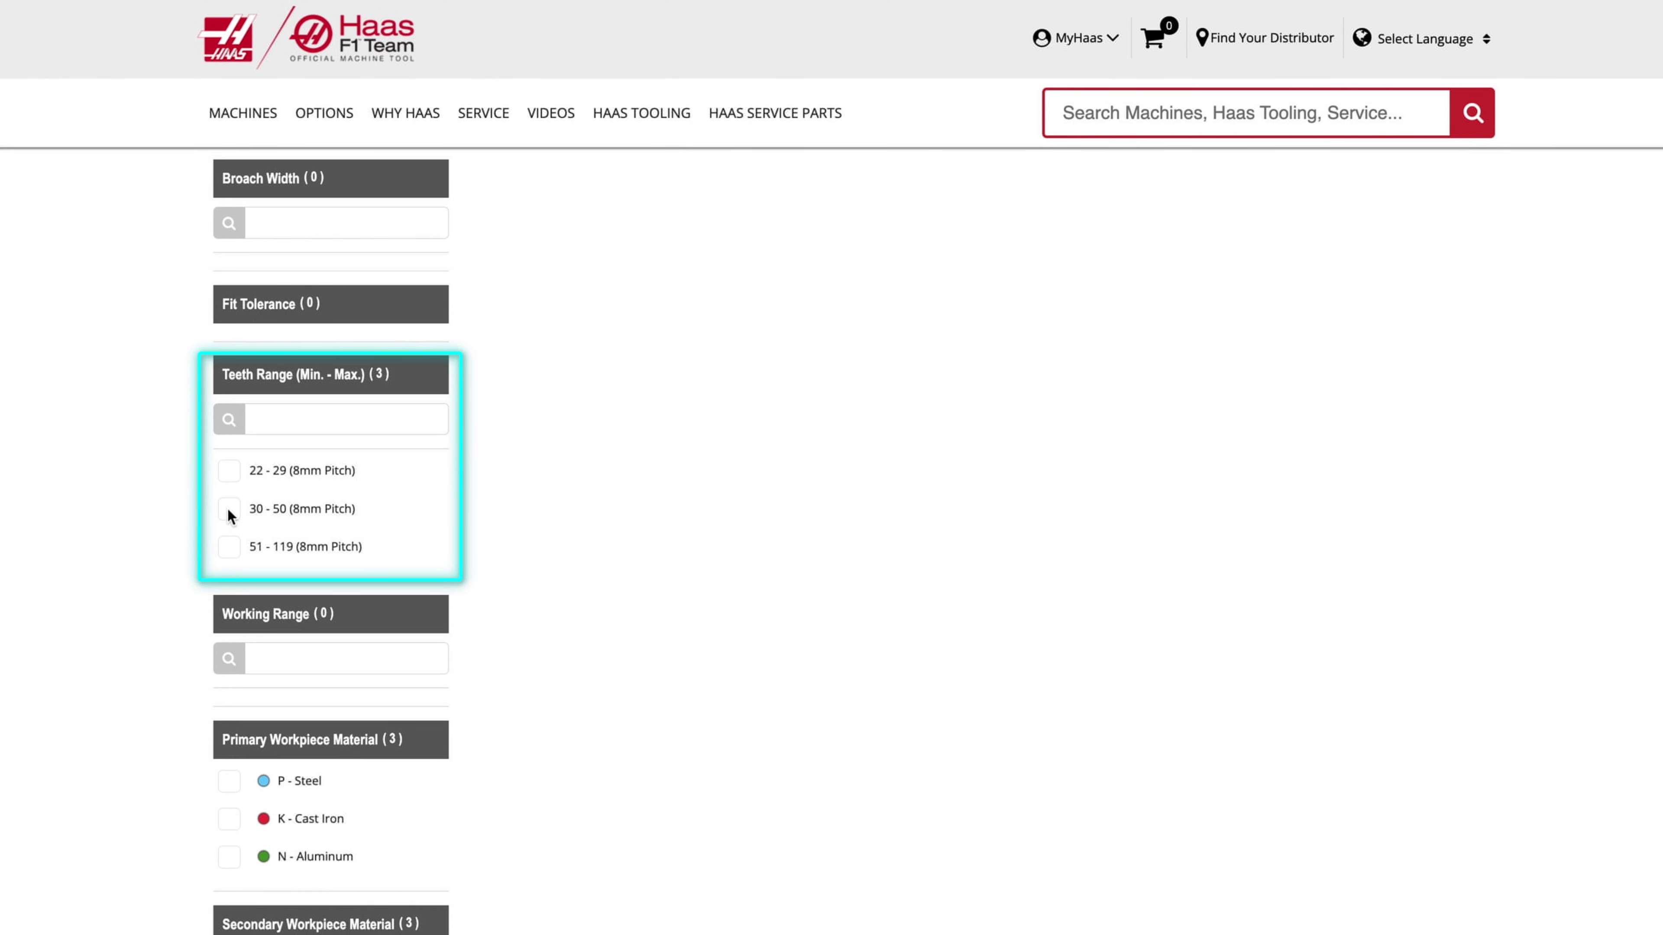
click(229, 509)
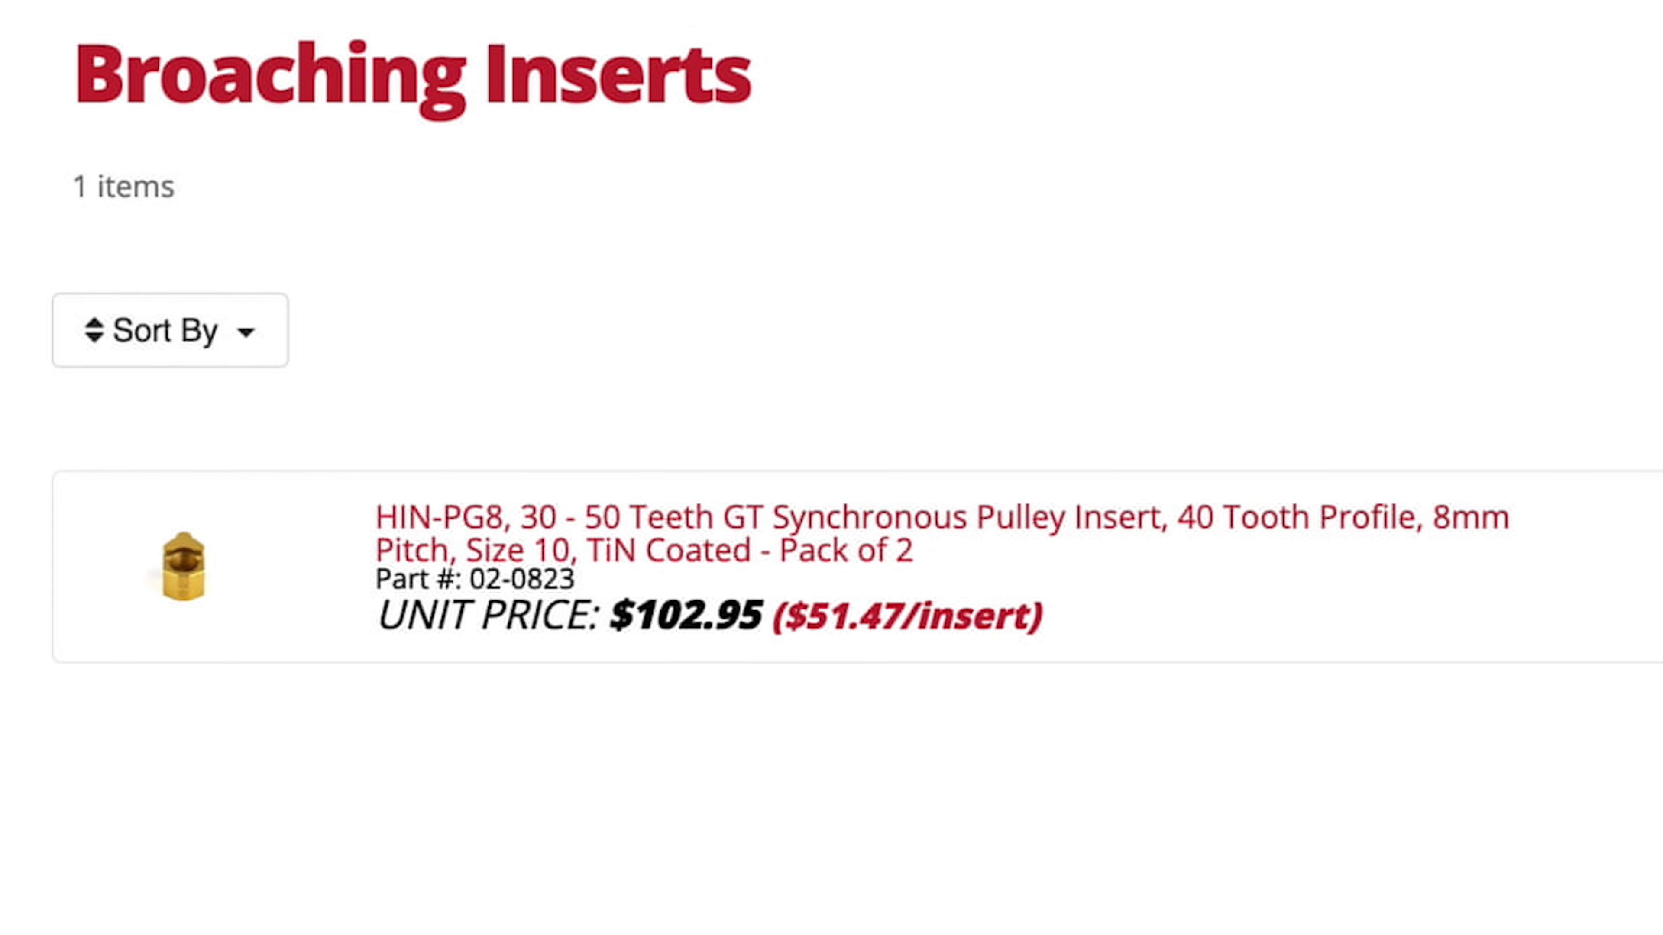
- Open the HIN-PG8 insert's product page and scroll down to its Technical Specs
click(1124, 591)
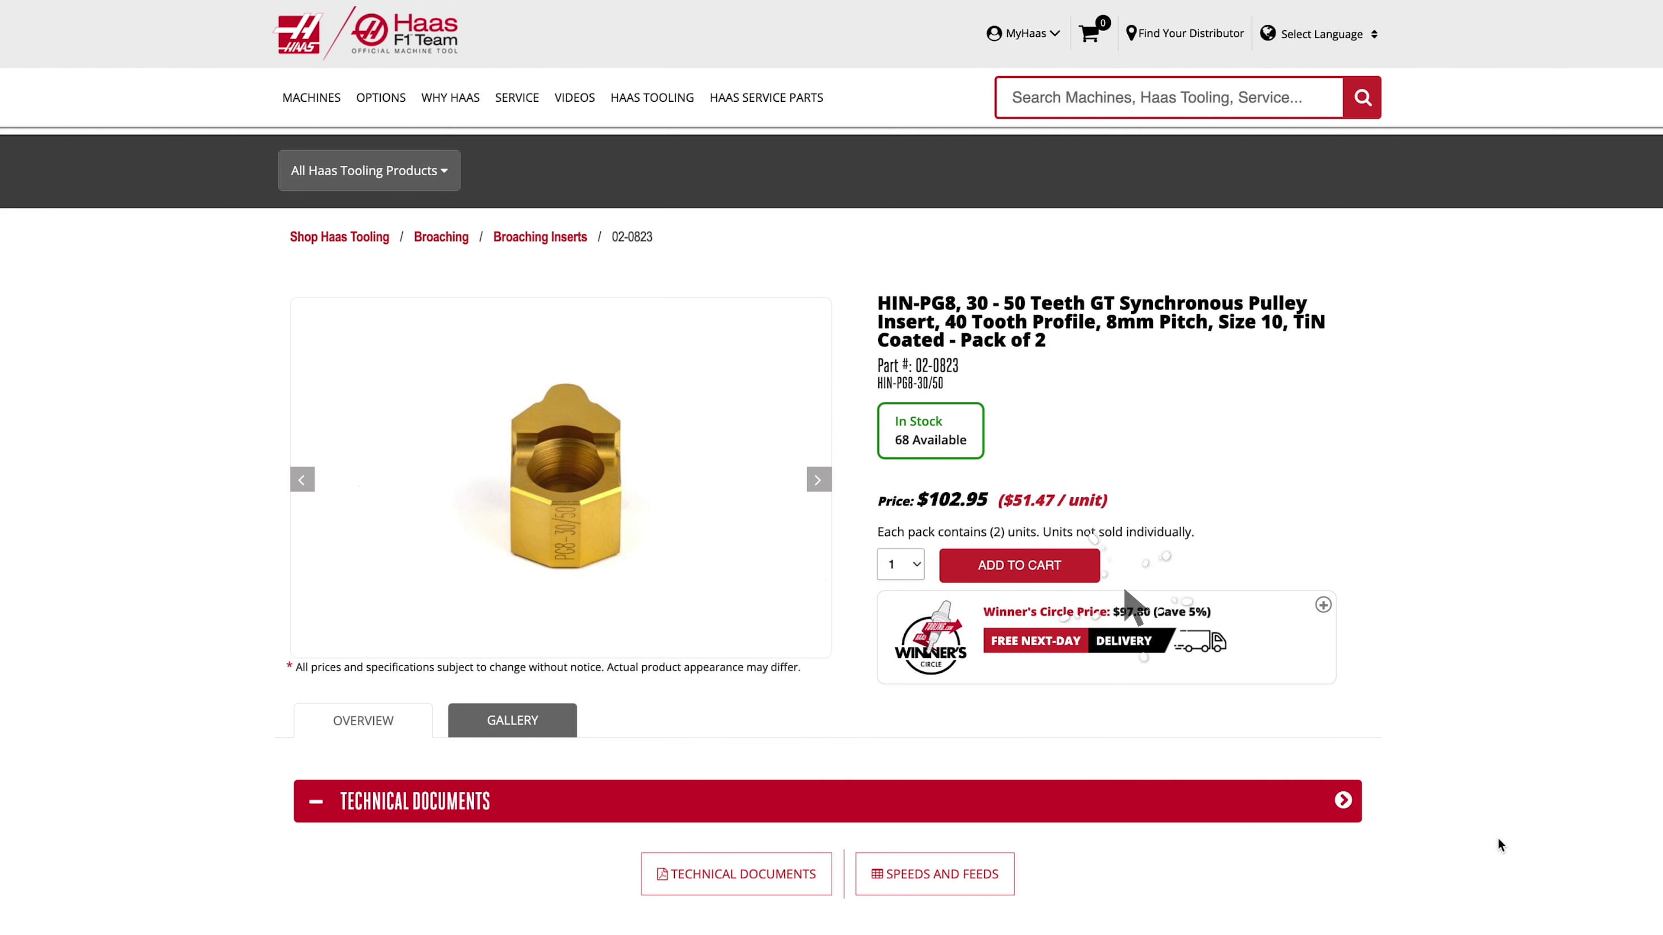
scroll(1498, 837, down, 15)
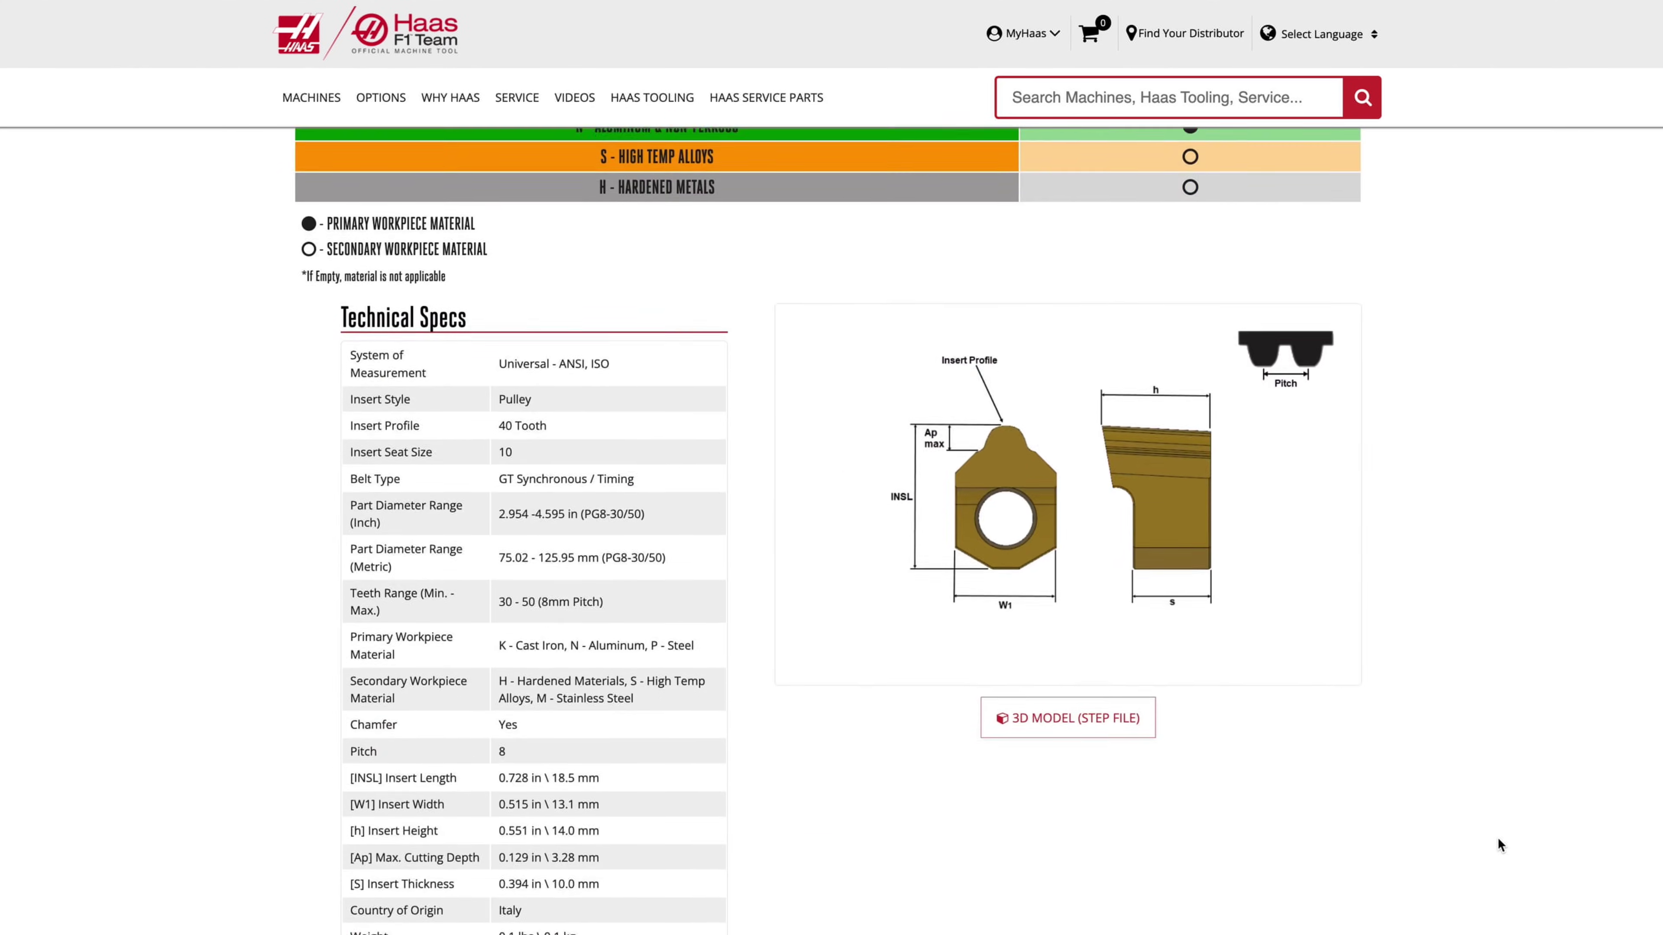
scroll(1498, 837, down, 6)
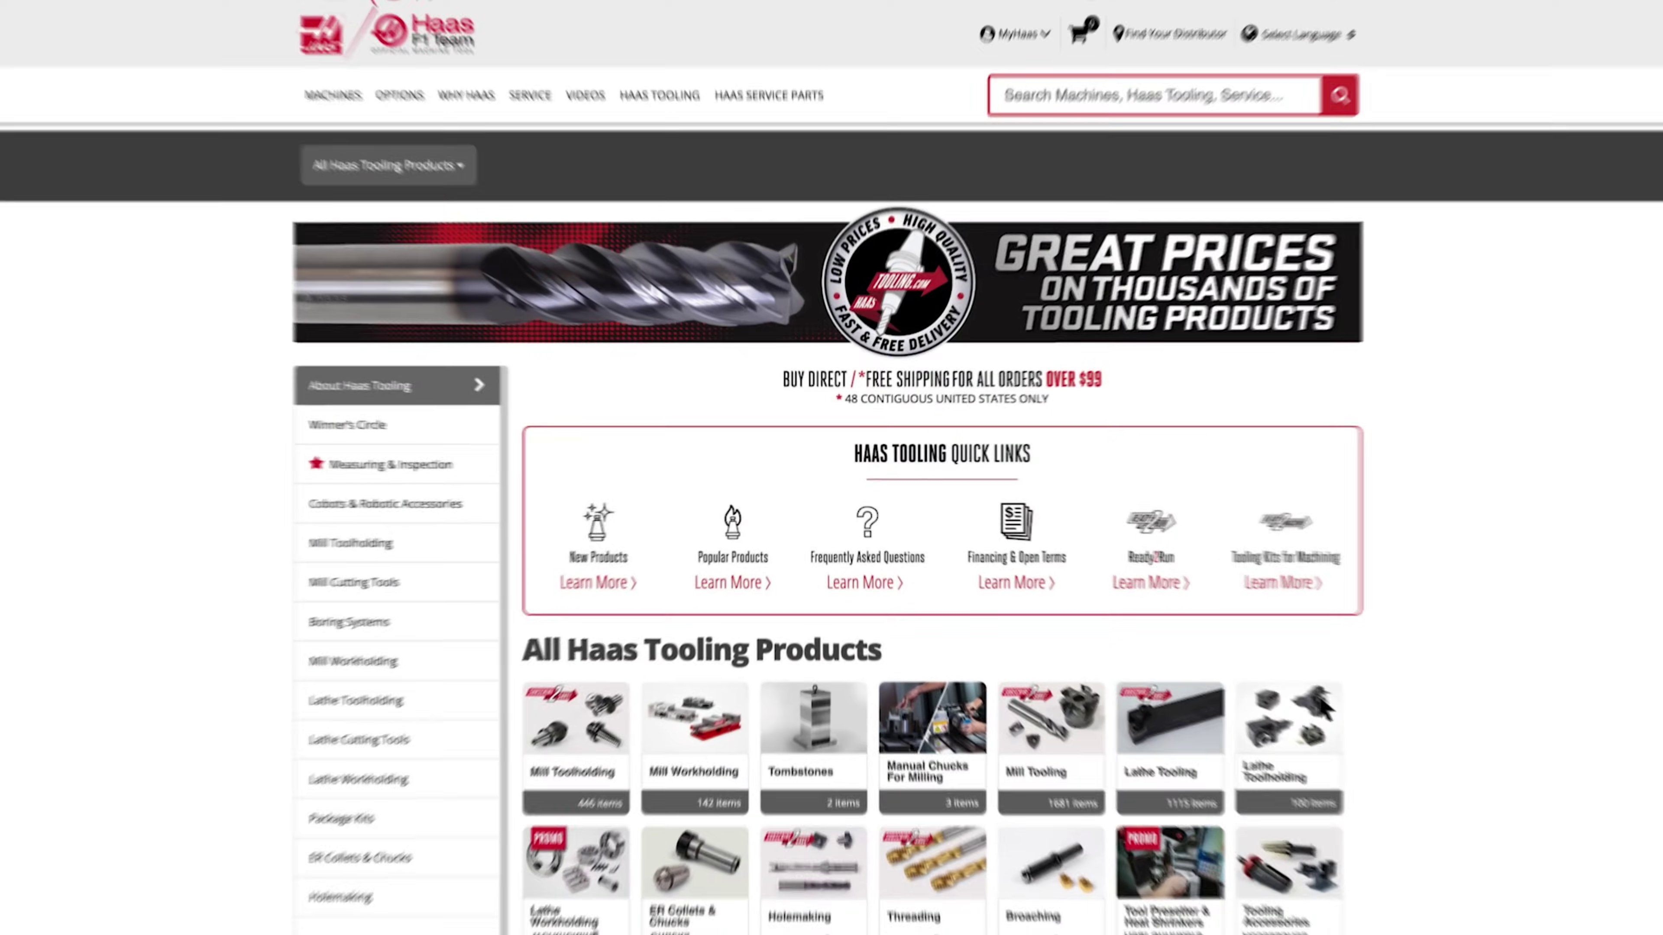
- Go to the Broaching > Broaching Inserts product listing
scroll(1329, 710, down, 6)
scroll(1329, 711, down, 1)
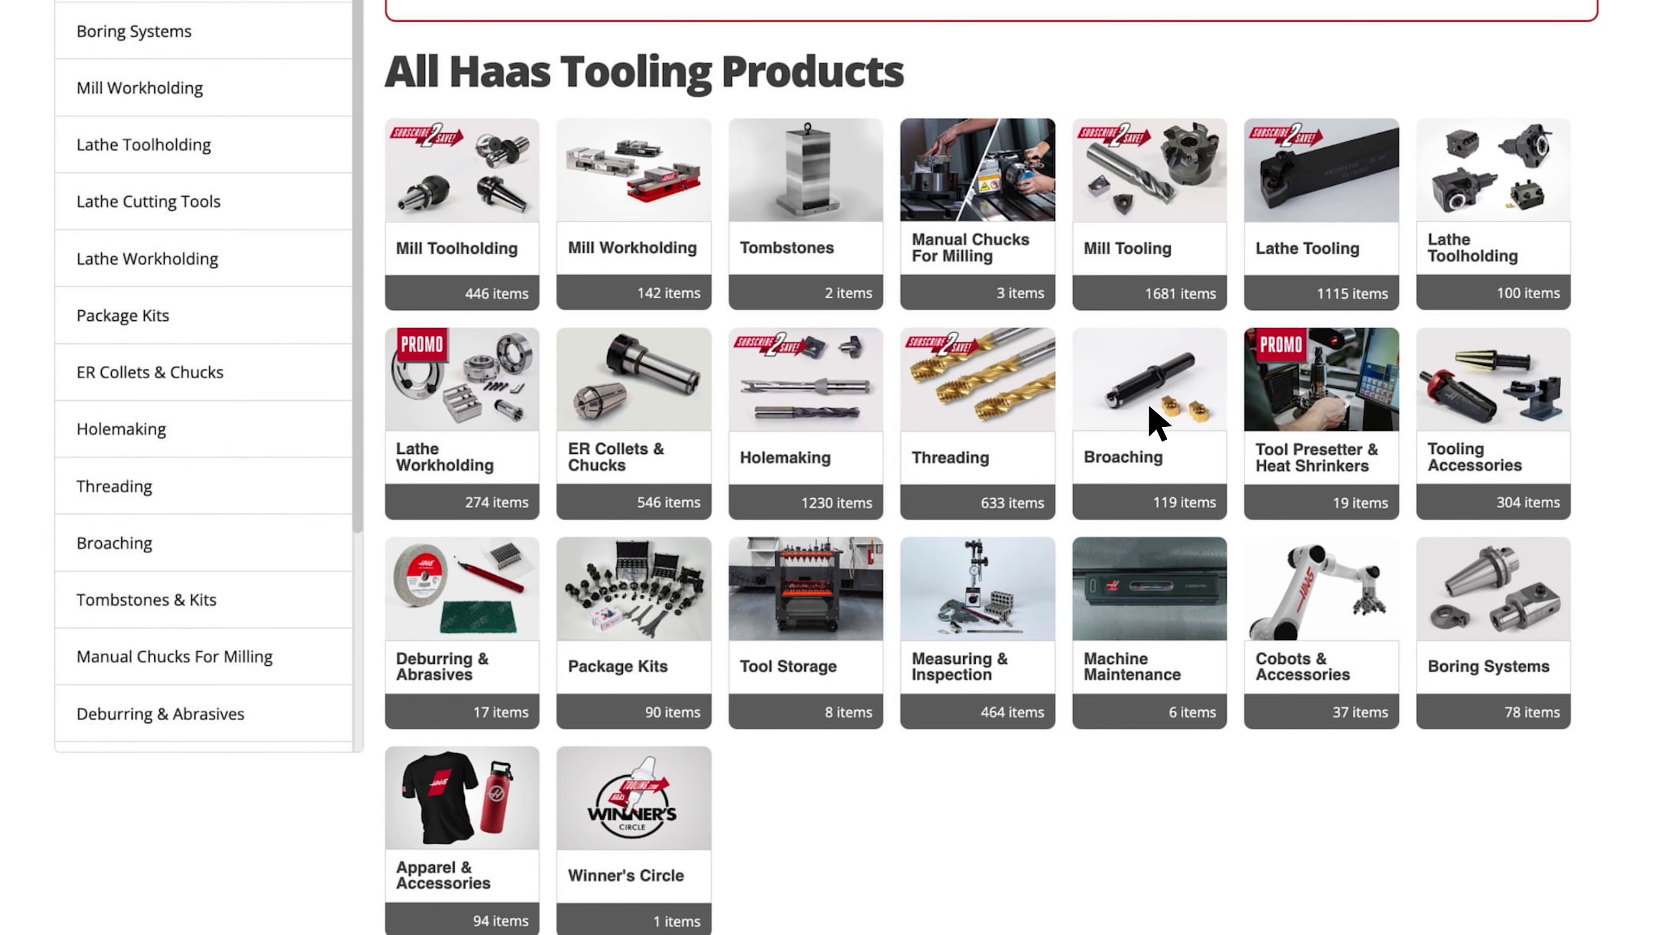
click(1153, 420)
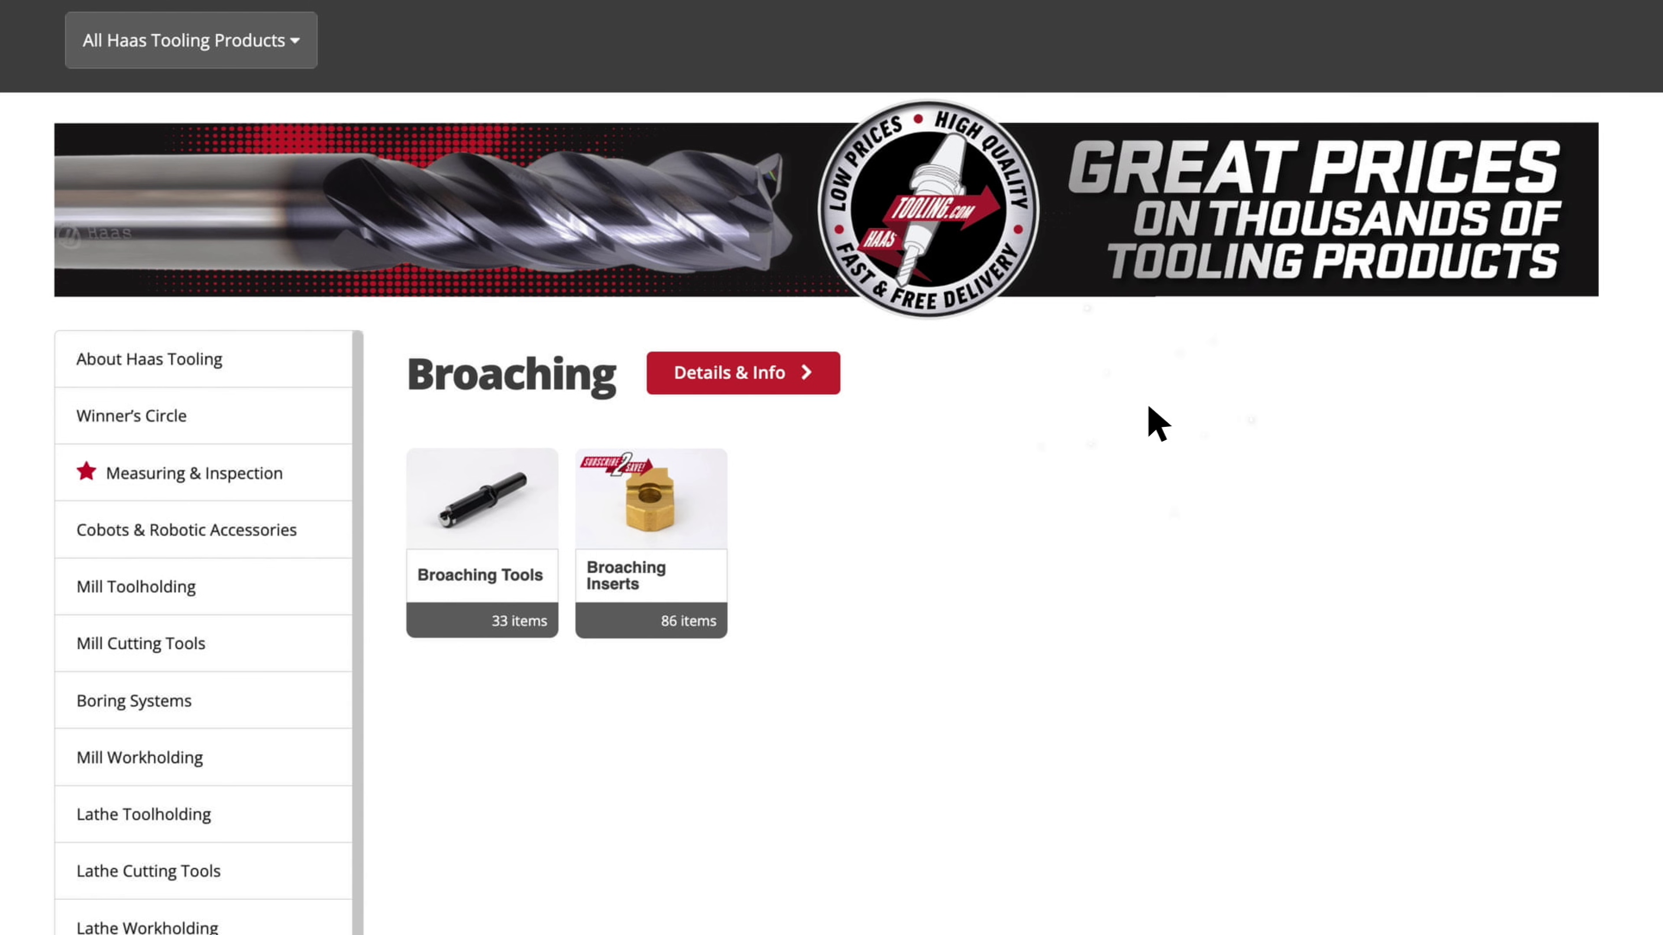
click(686, 533)
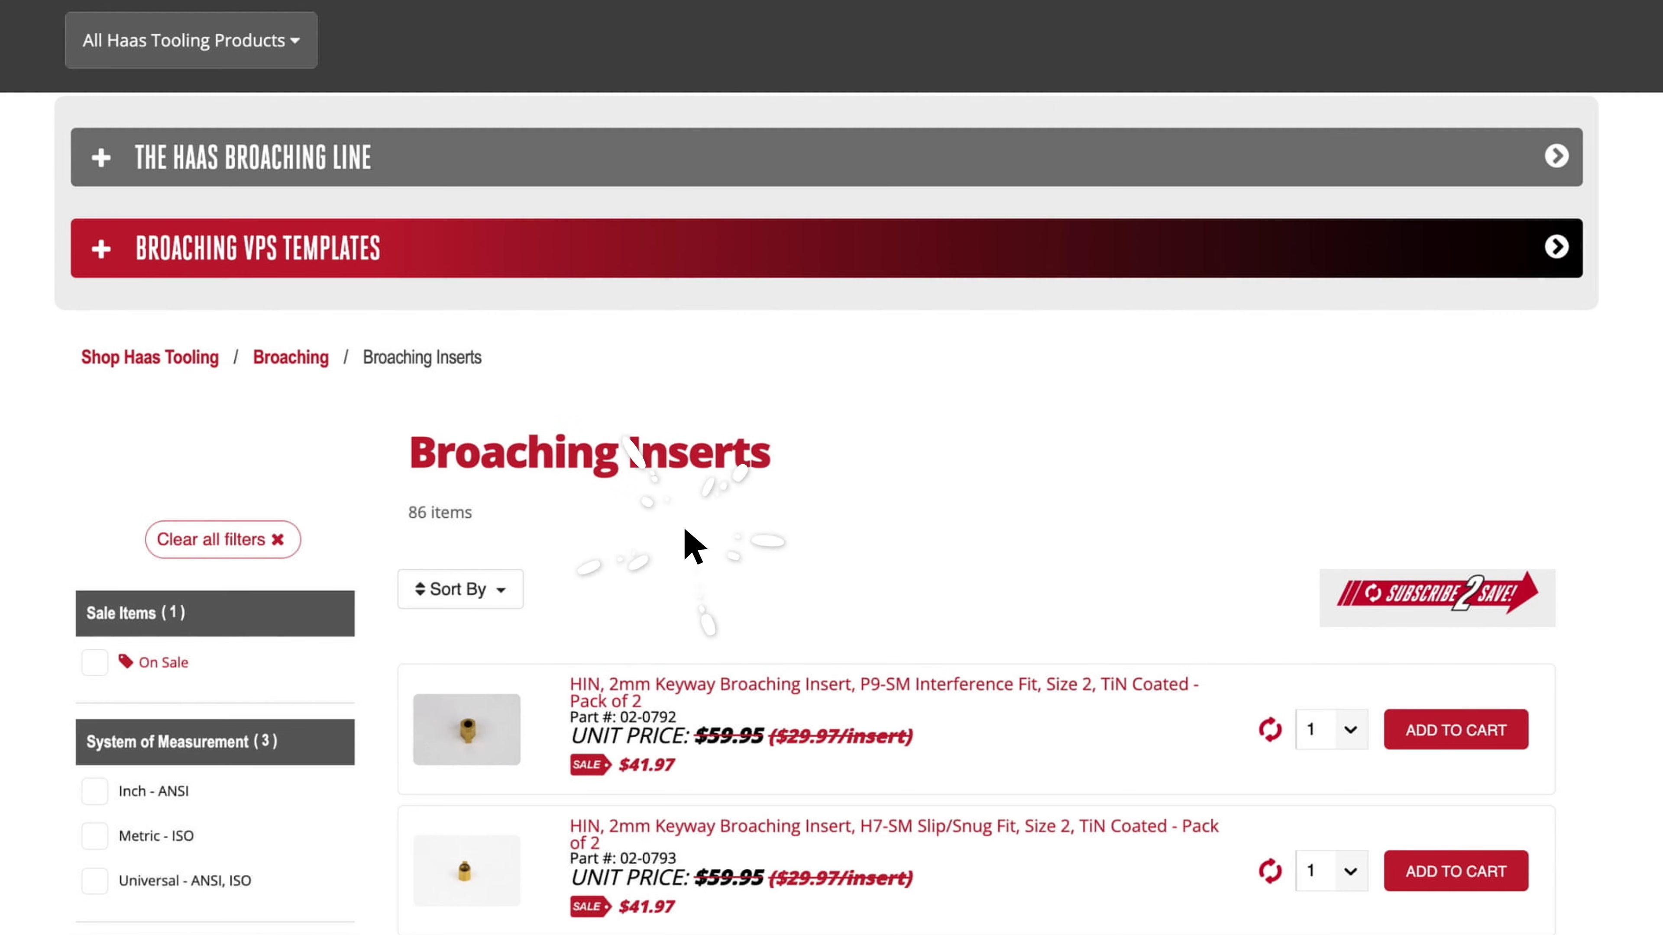
- Expand Broaching VPS Templates and the Synchronous Pulley VPS Template to reach its downloads
click(101, 246)
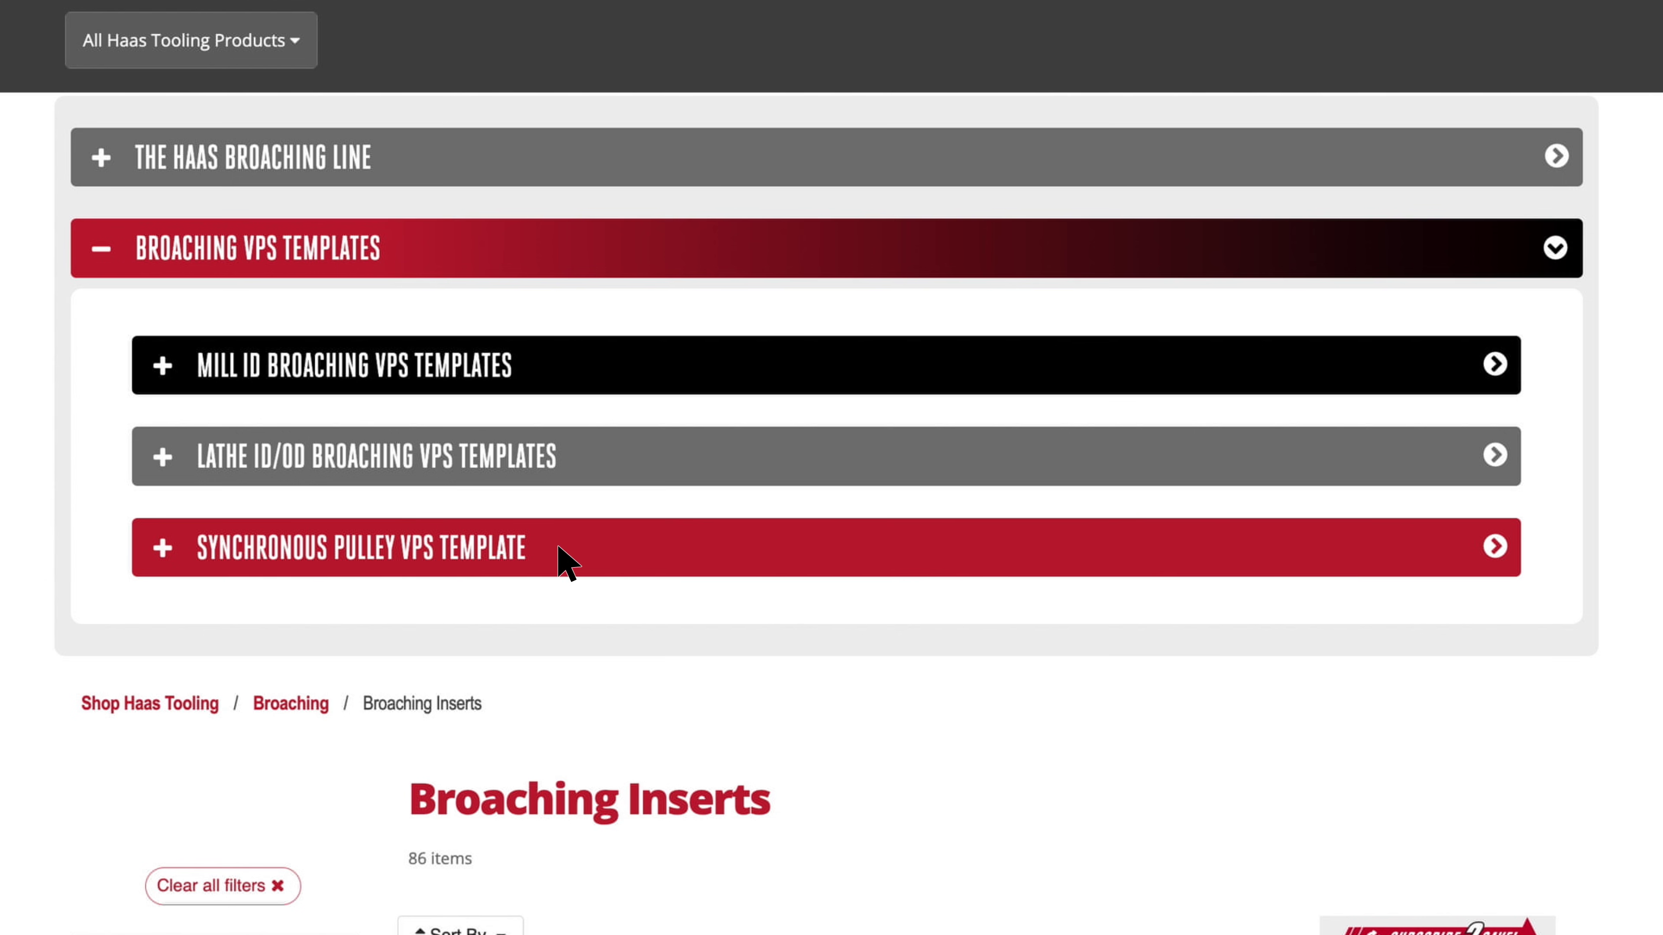
click(560, 553)
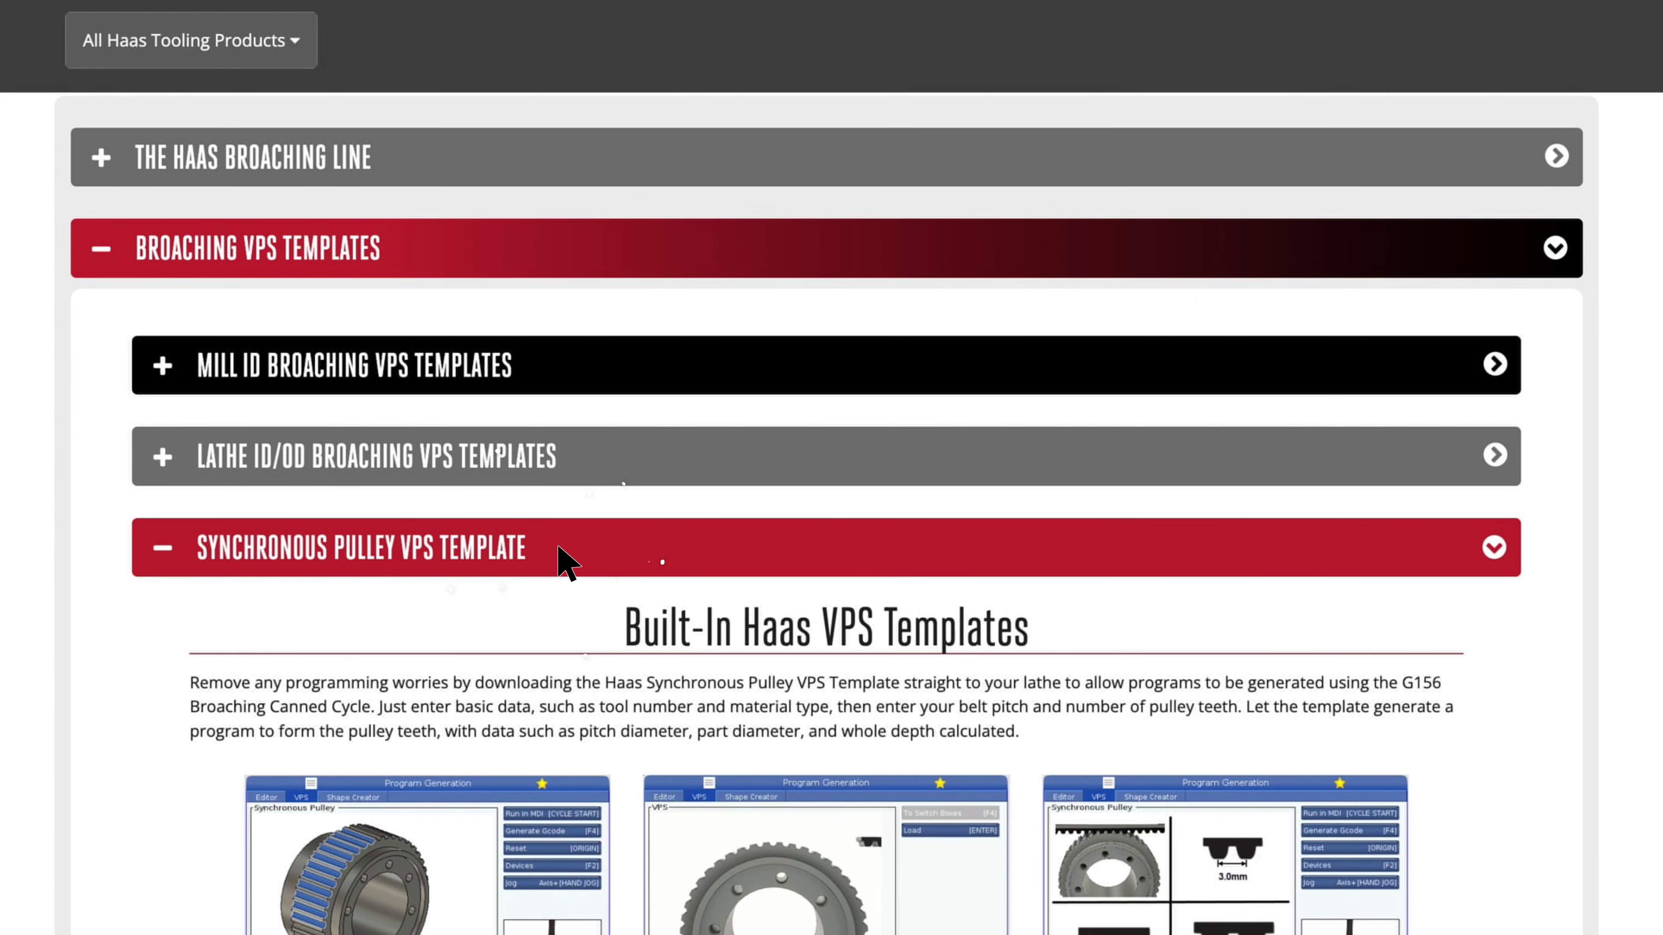
scroll(560, 554, down, 8)
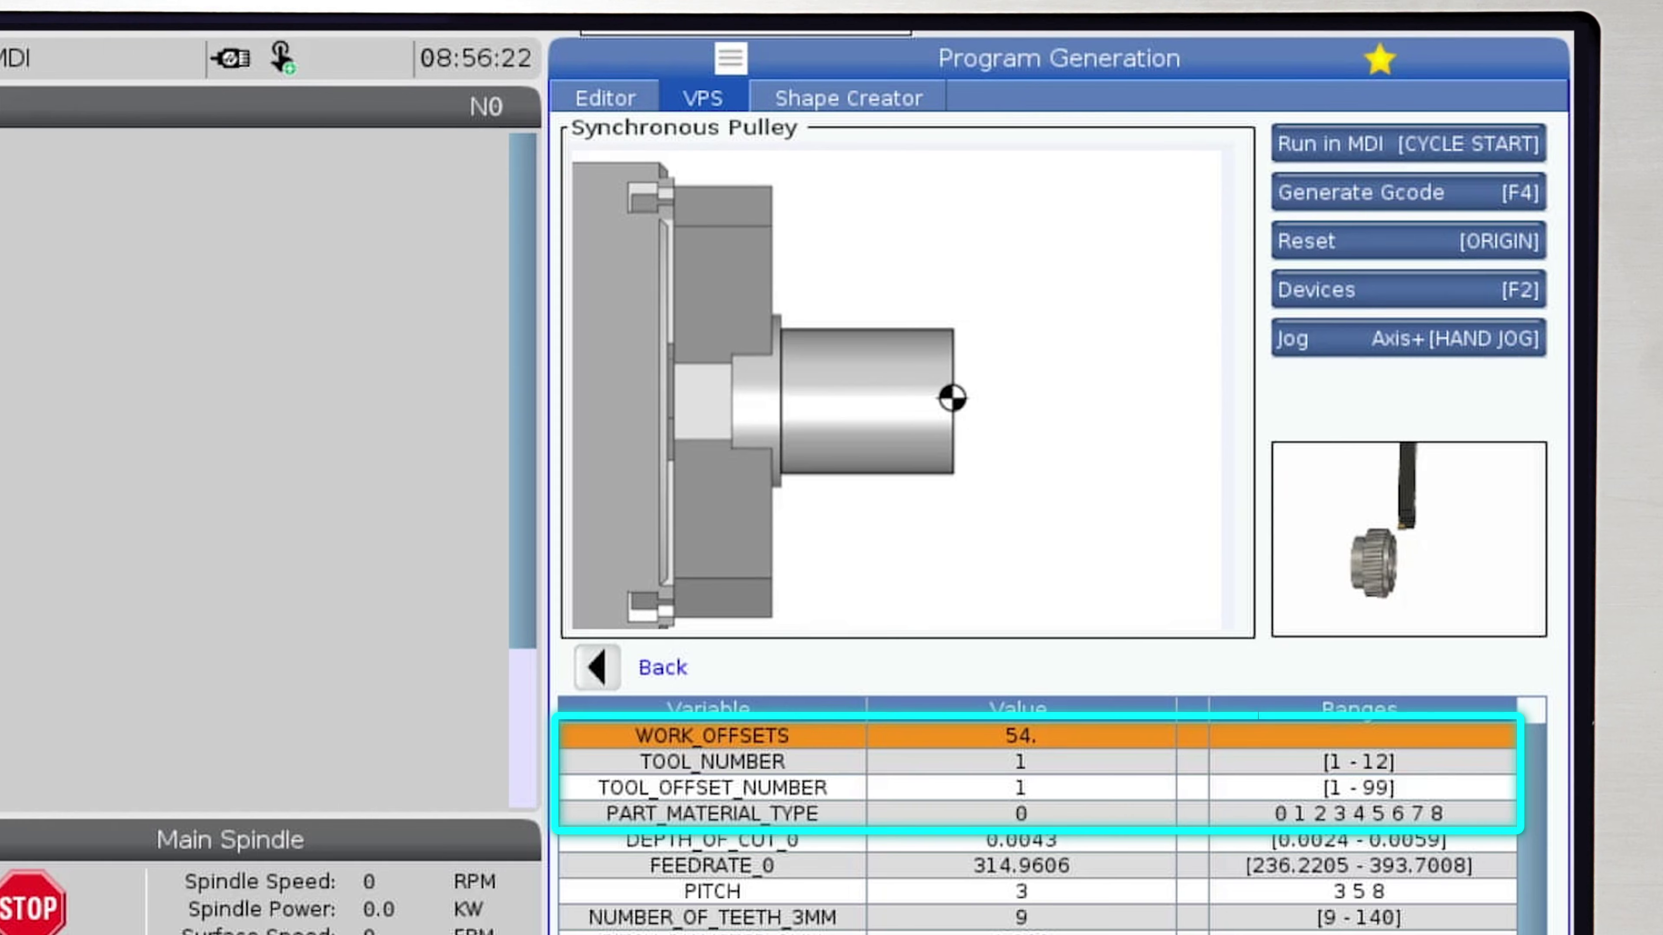
- Check TOOL_NUMBER and TOOL_OFFSET_NUMBER, then set PART_MATERIAL_TYPE to 4
click(712, 761)
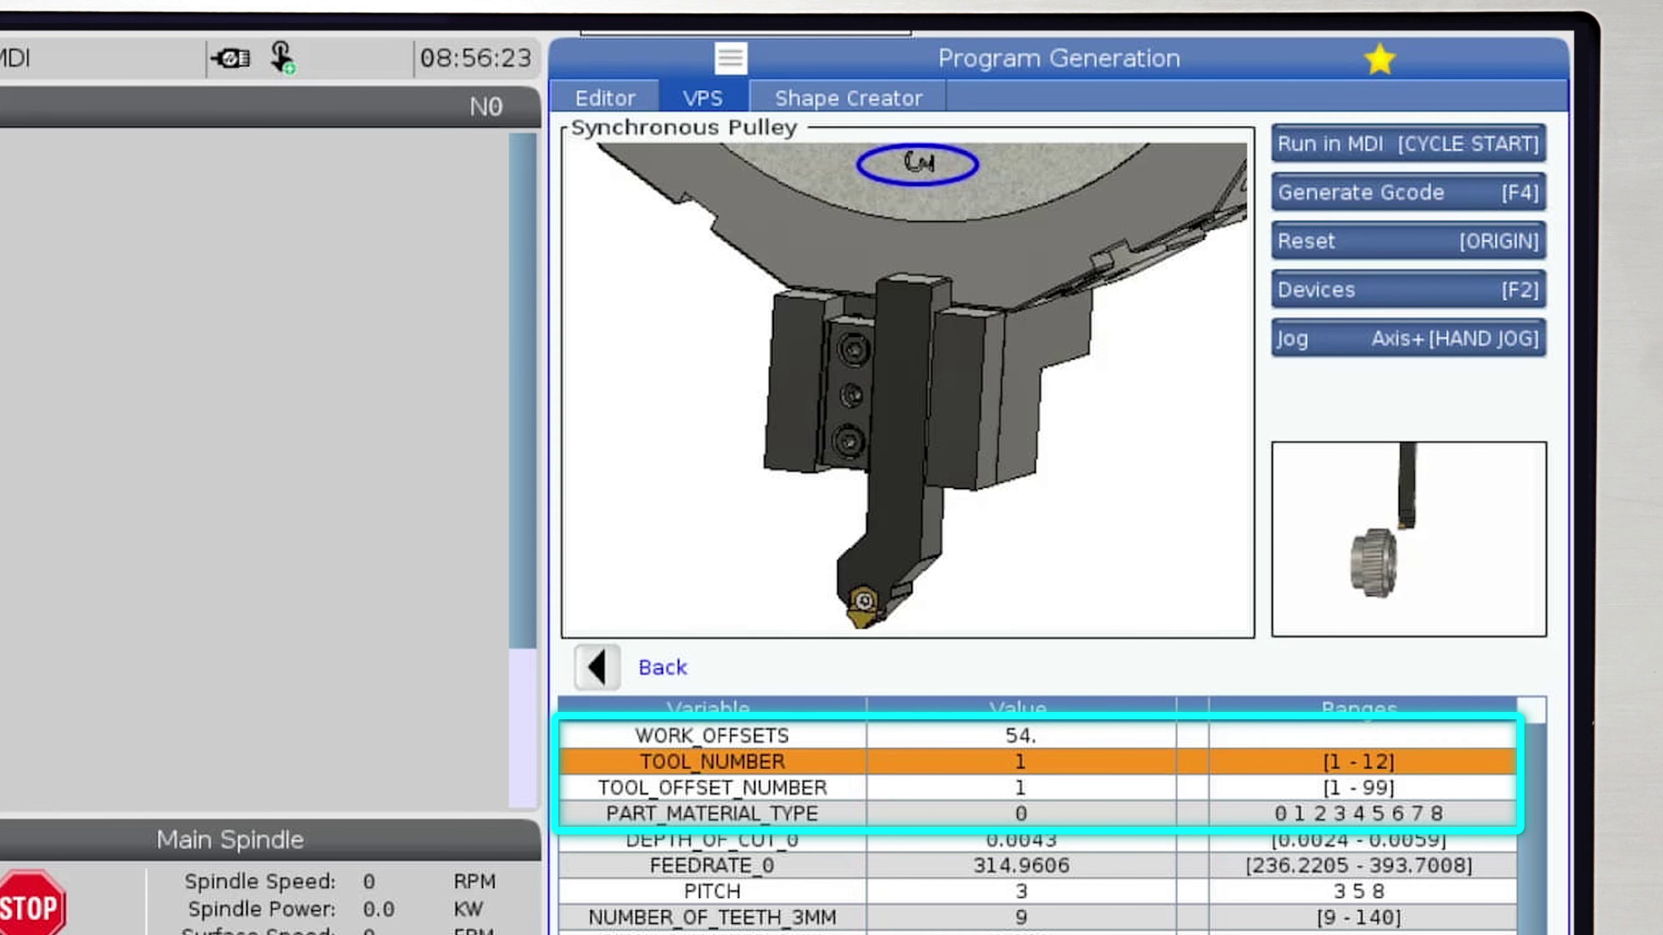
click(712, 787)
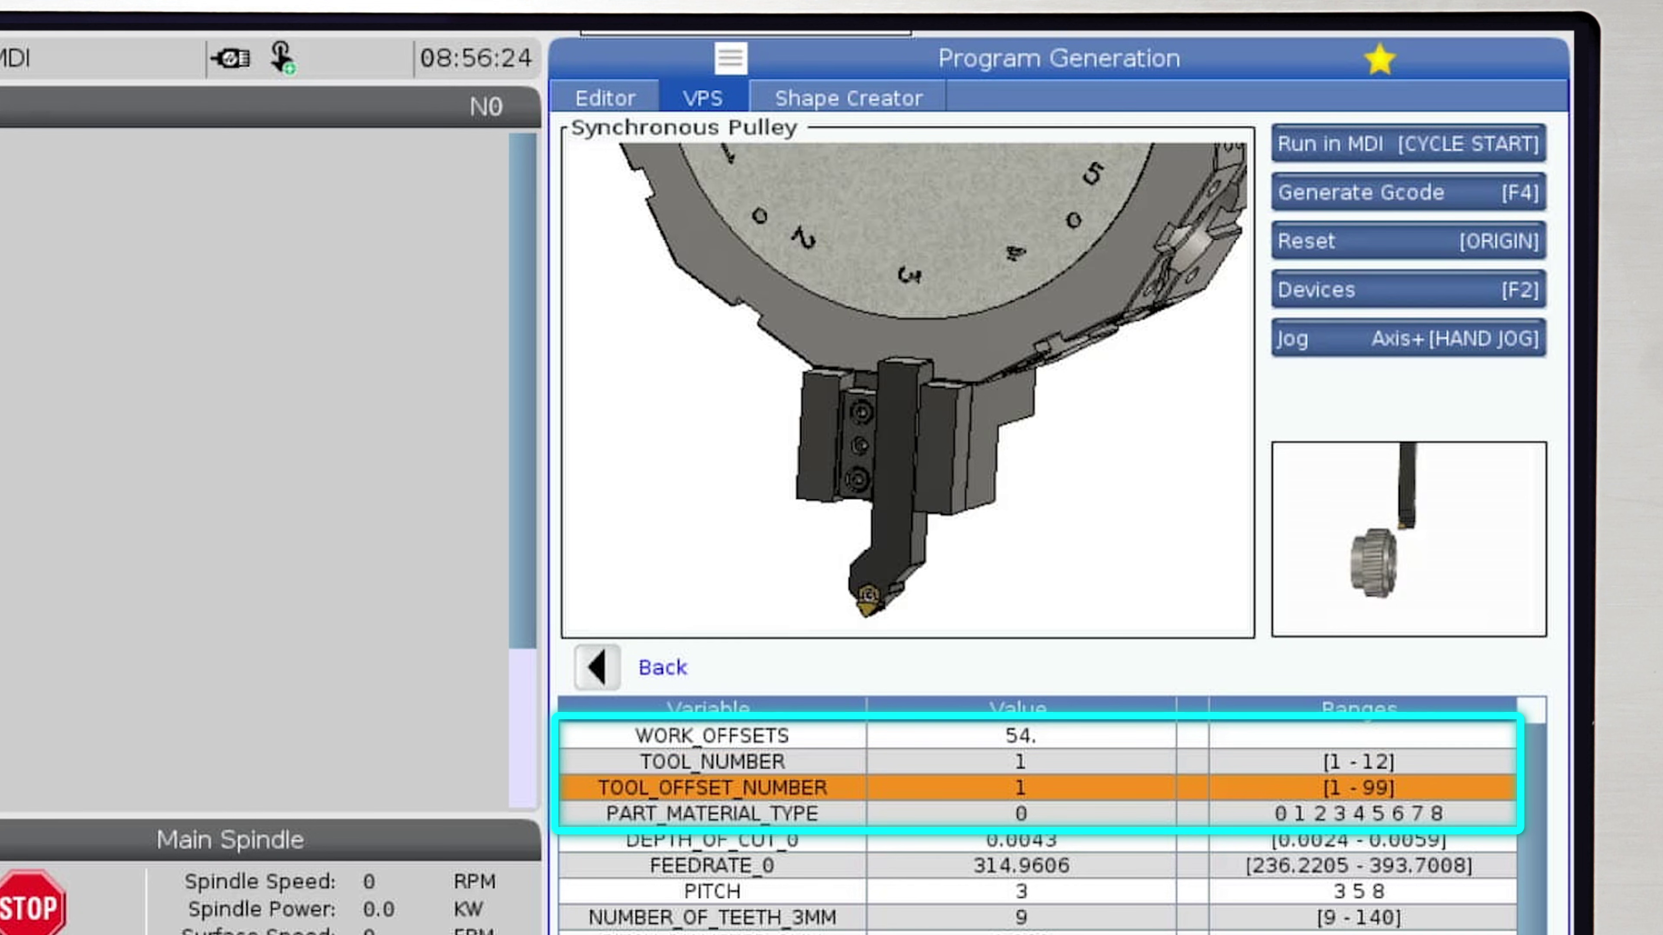
click(713, 813)
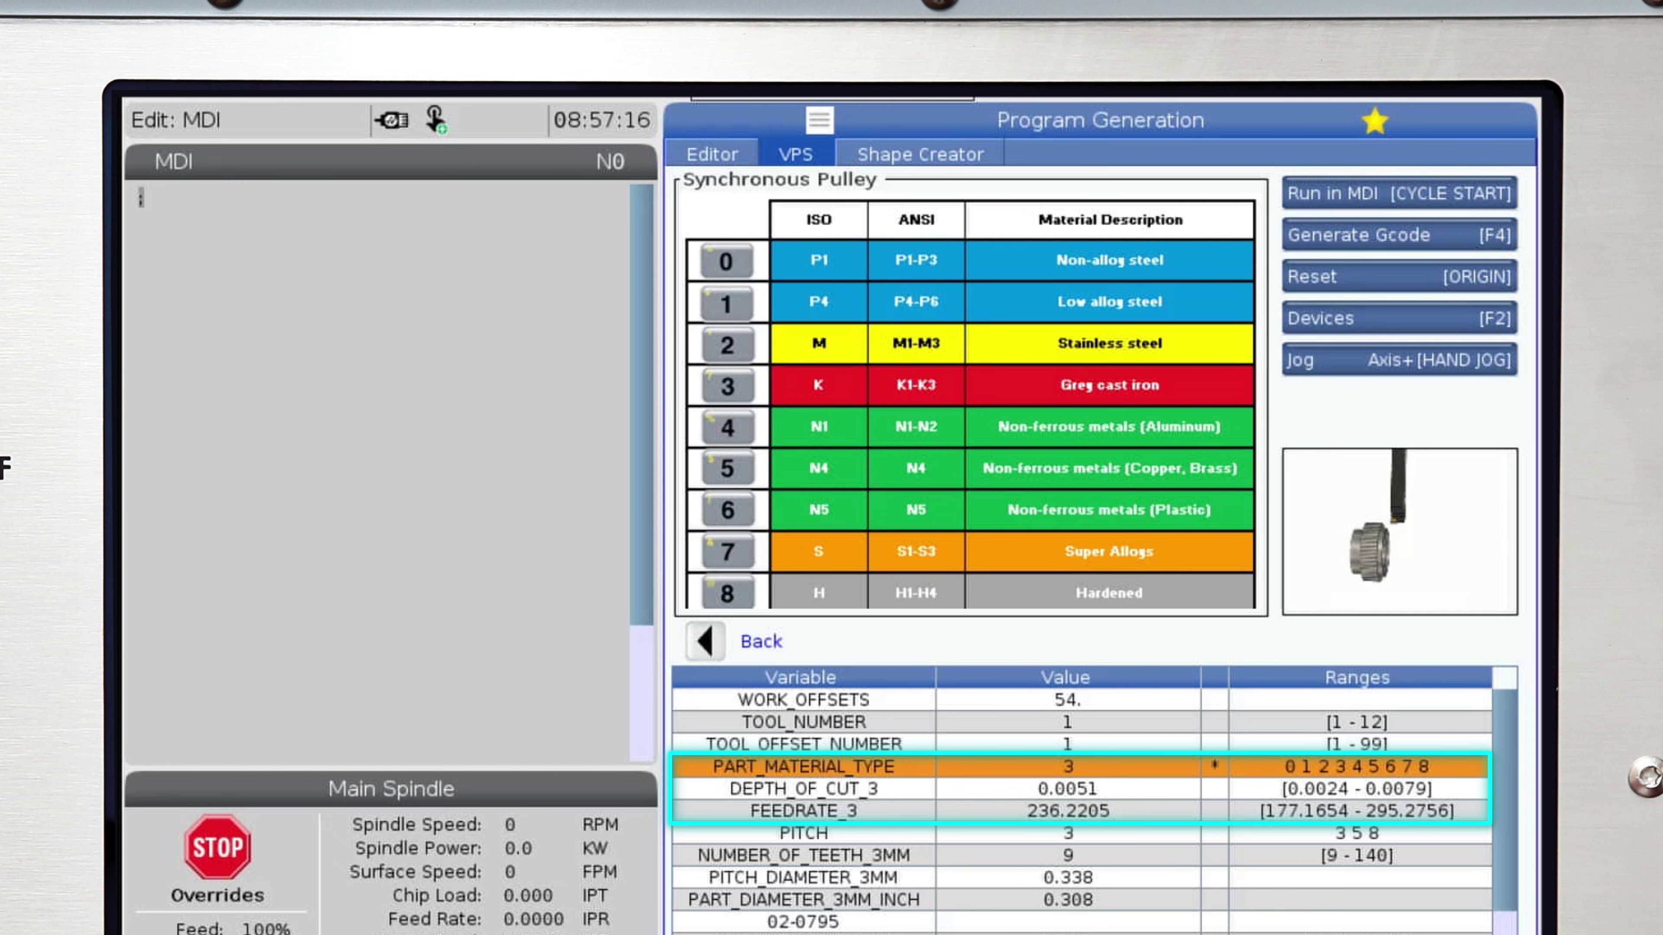
key(Right)
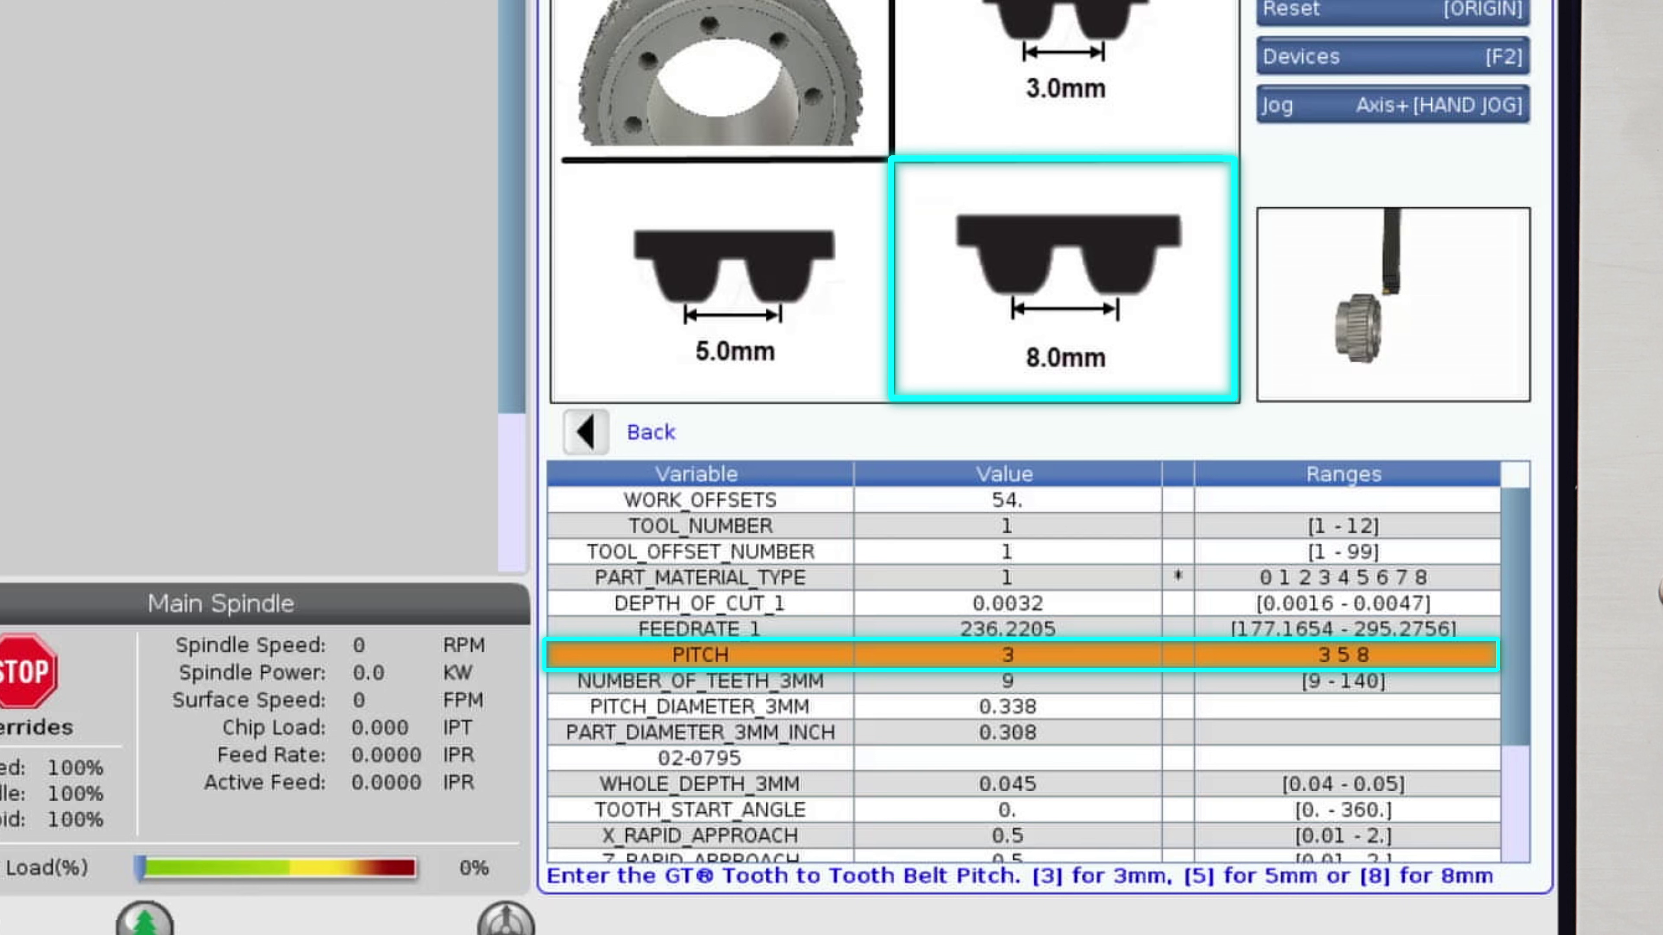
- Set PITCH to 8 and move on to the NUMBER_OF_TEETH_8MM entry
text(8)
key(Return)
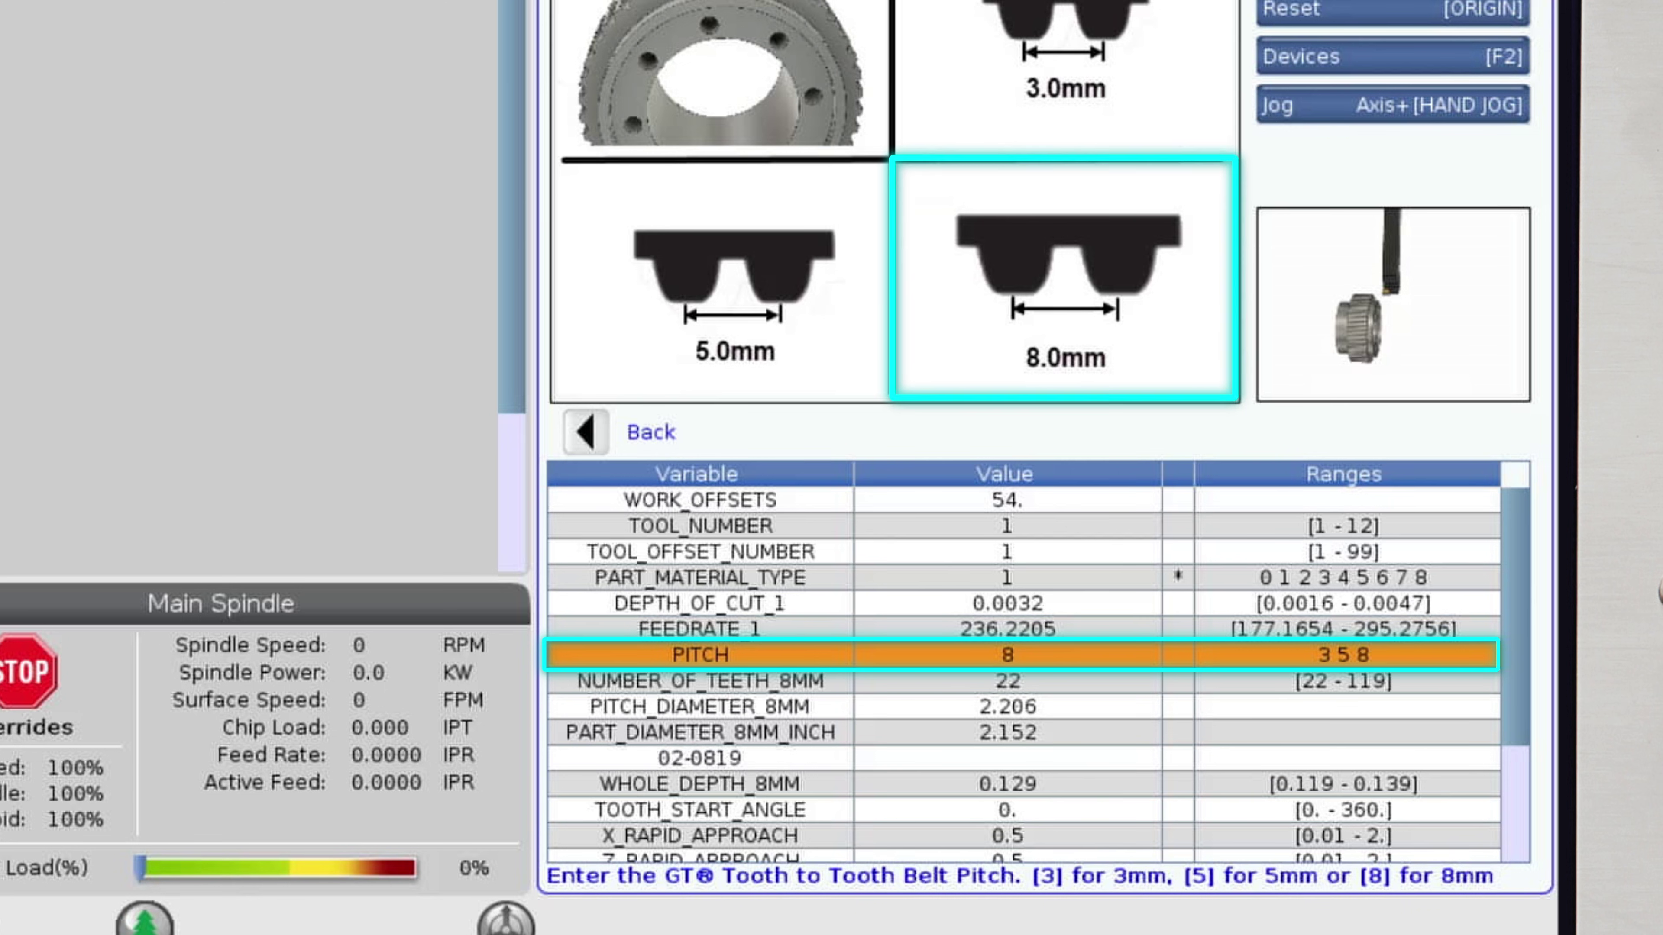
key(Down)
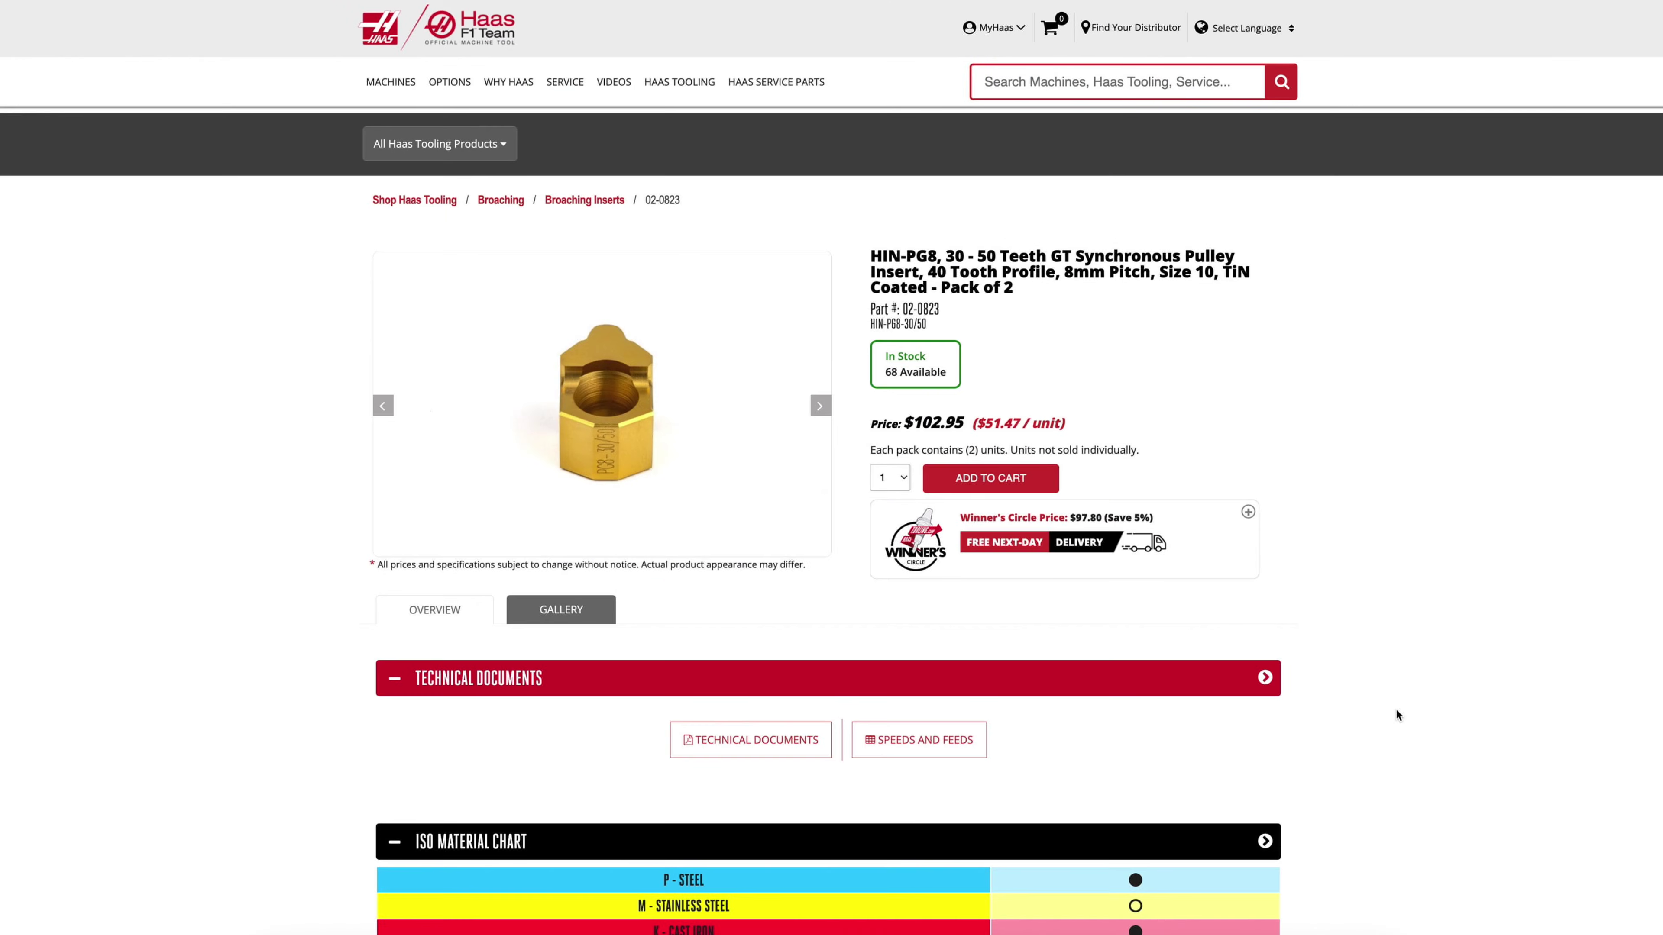
- Scroll the 02-0823 insert's web page down to its Technical Specs
scroll(1397, 709, down, 10)
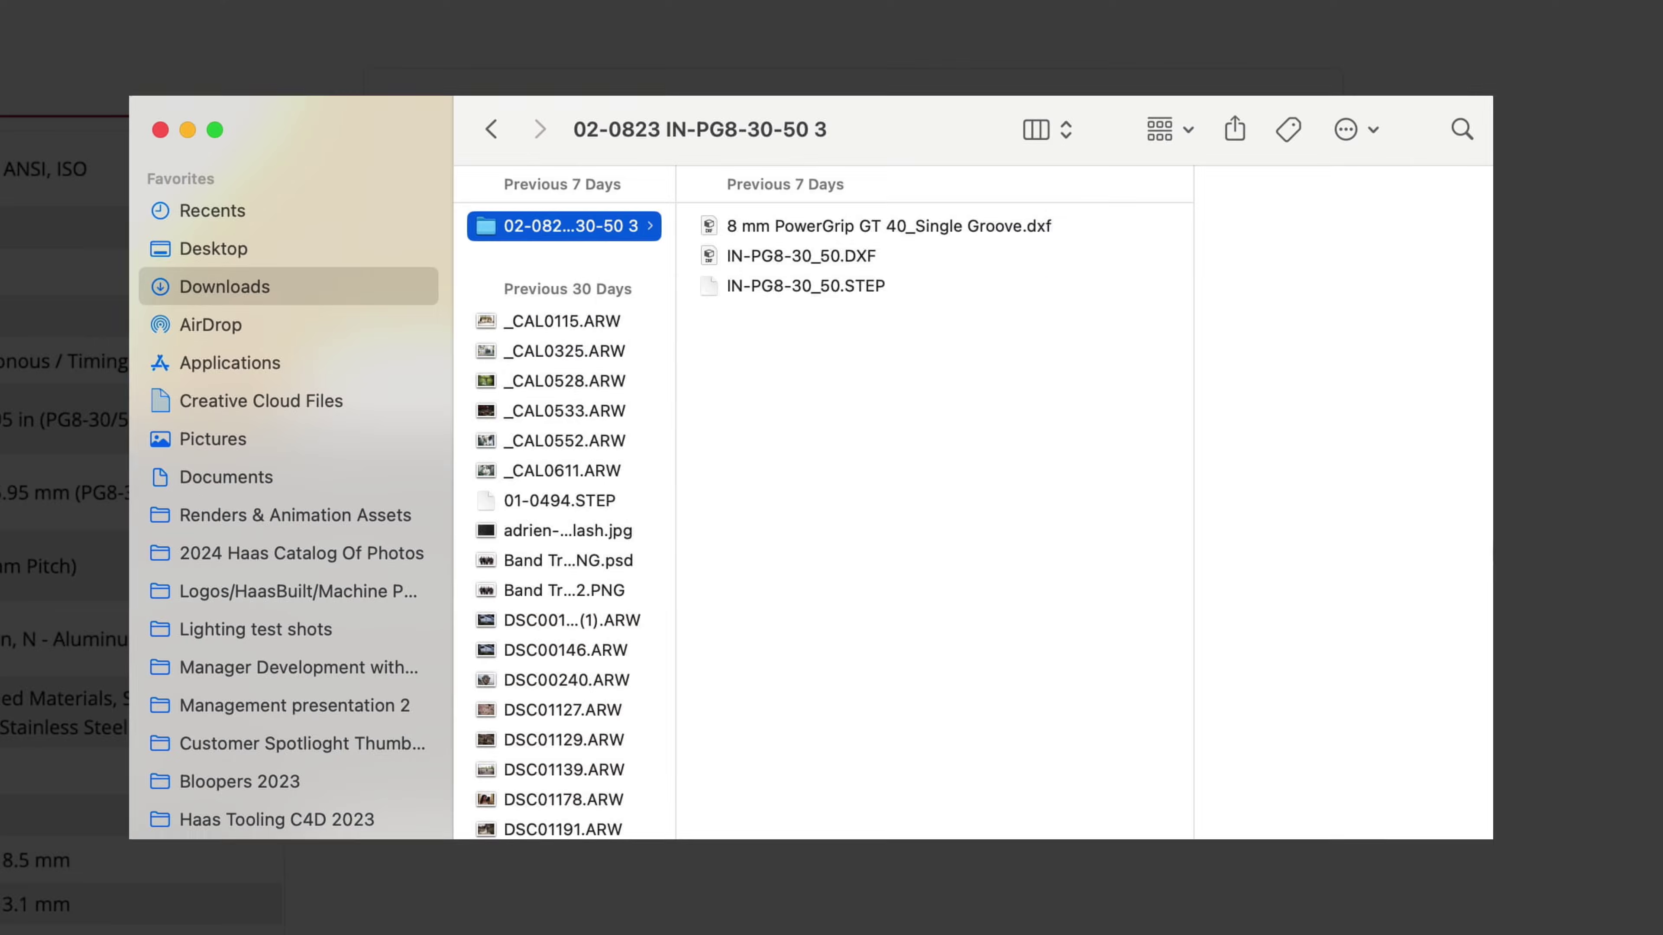
- Preview the 8 mm PowerGrip GT 40_Single Groove.dxf and IN-PG8-30_50.DXF profile drawings
click(889, 226)
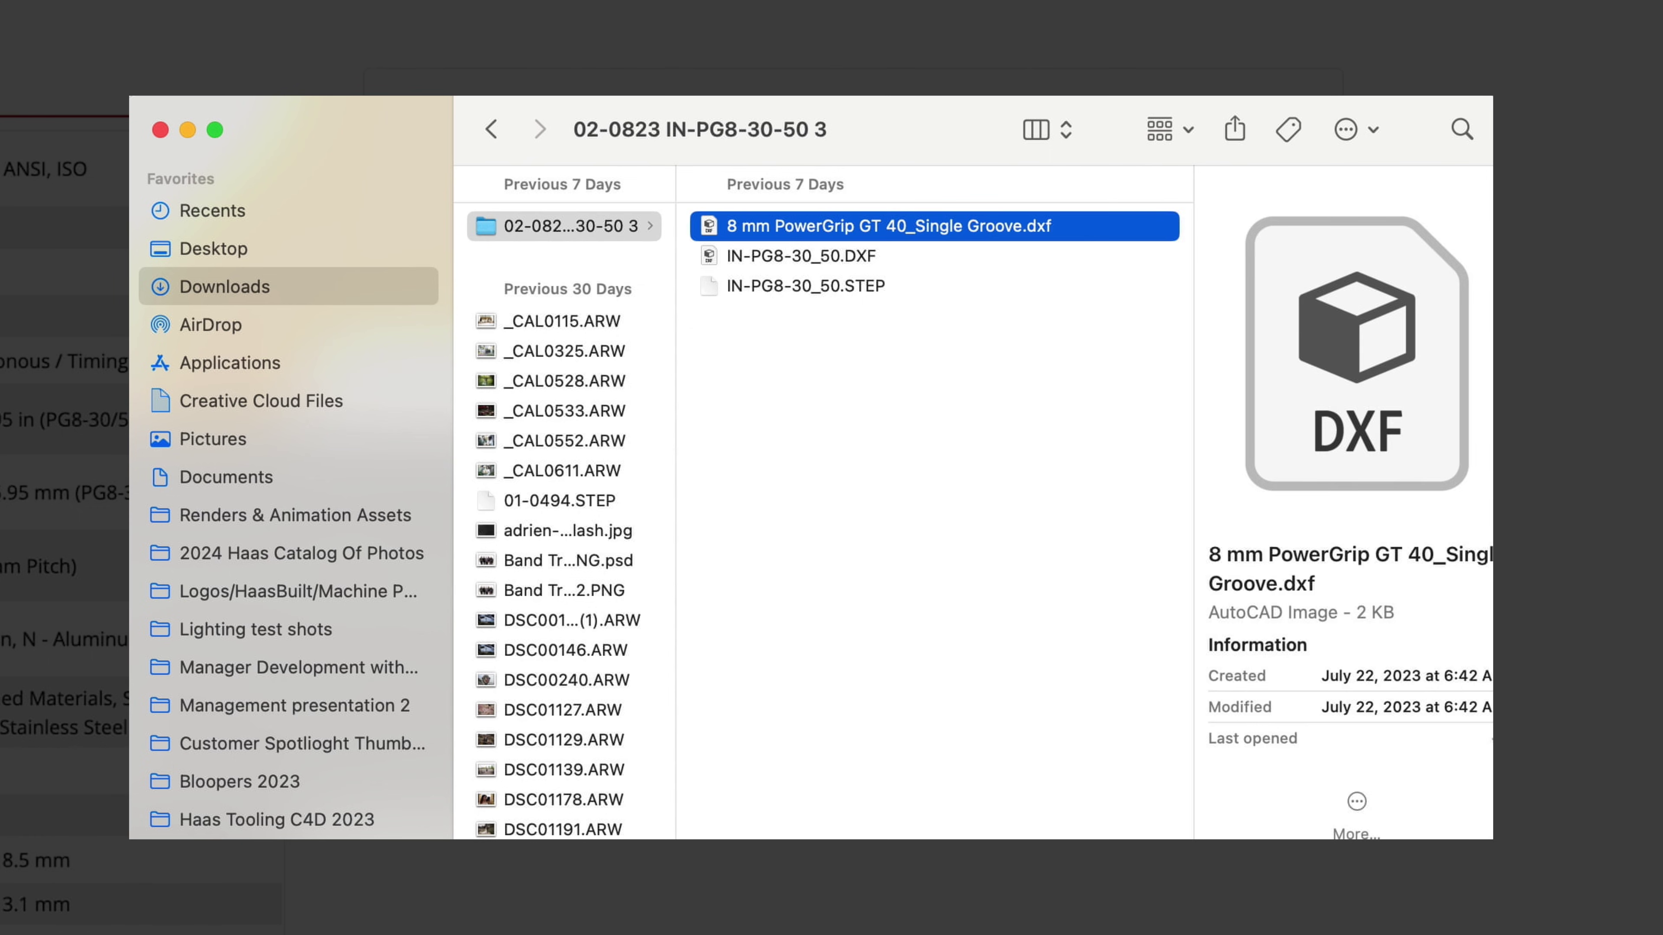
click(812, 256)
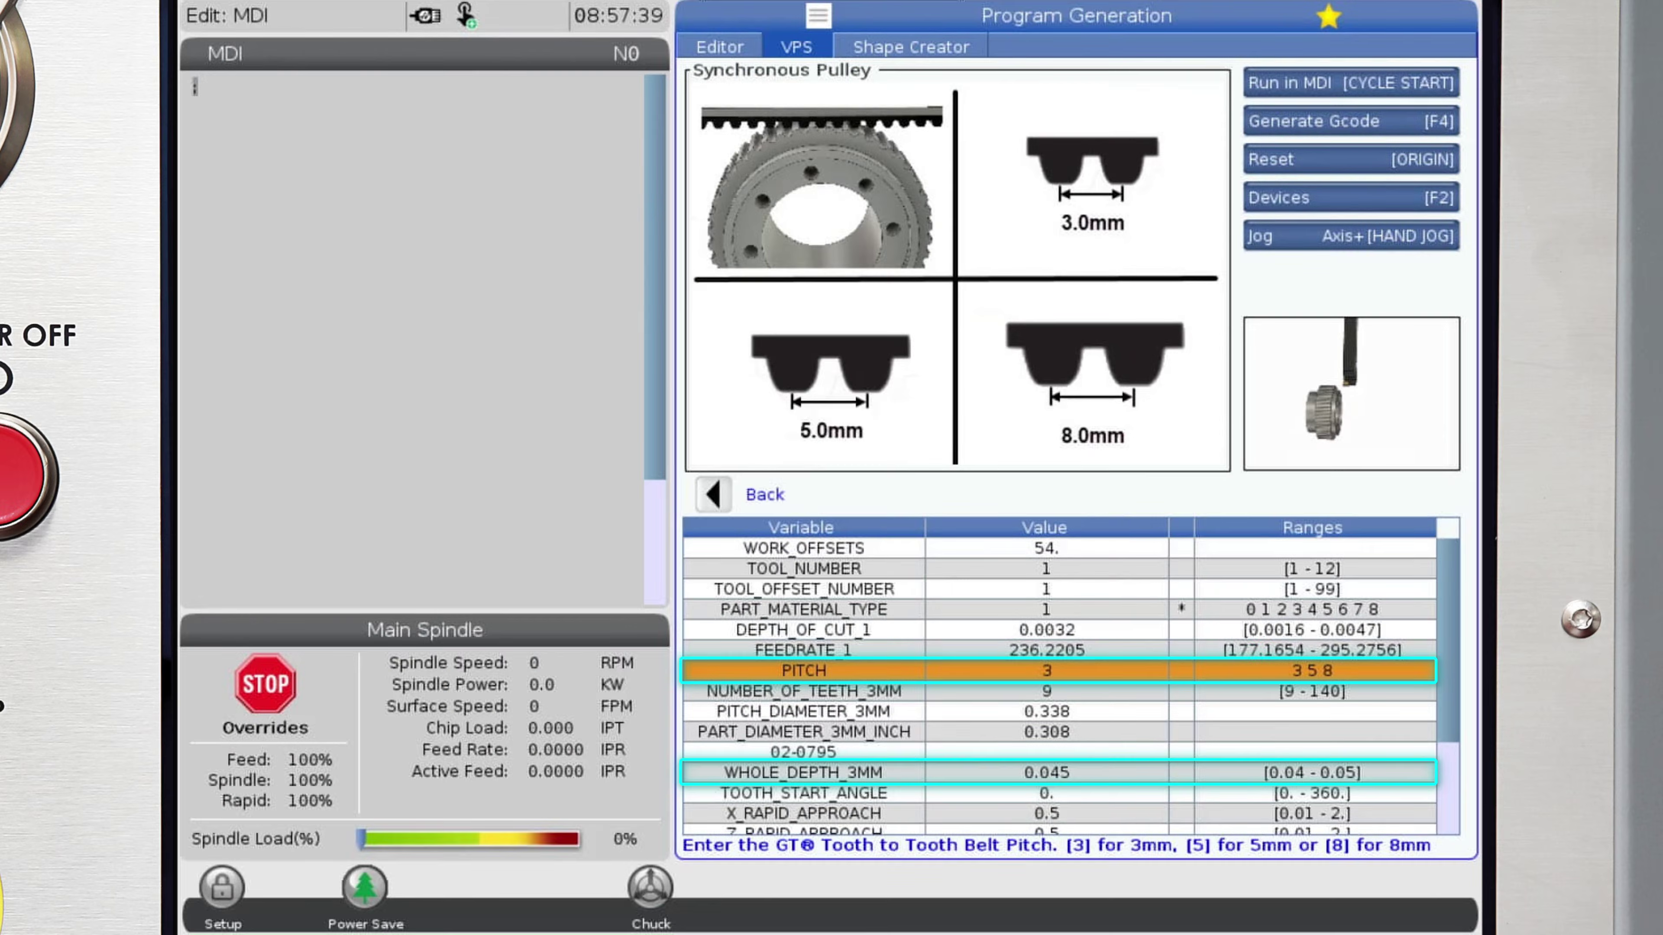
- Re-enter pitch 8 and step through TOOTH_START_ANGLE to Z_CUT_LENGTH of 1.1
text(8)
key(Return)
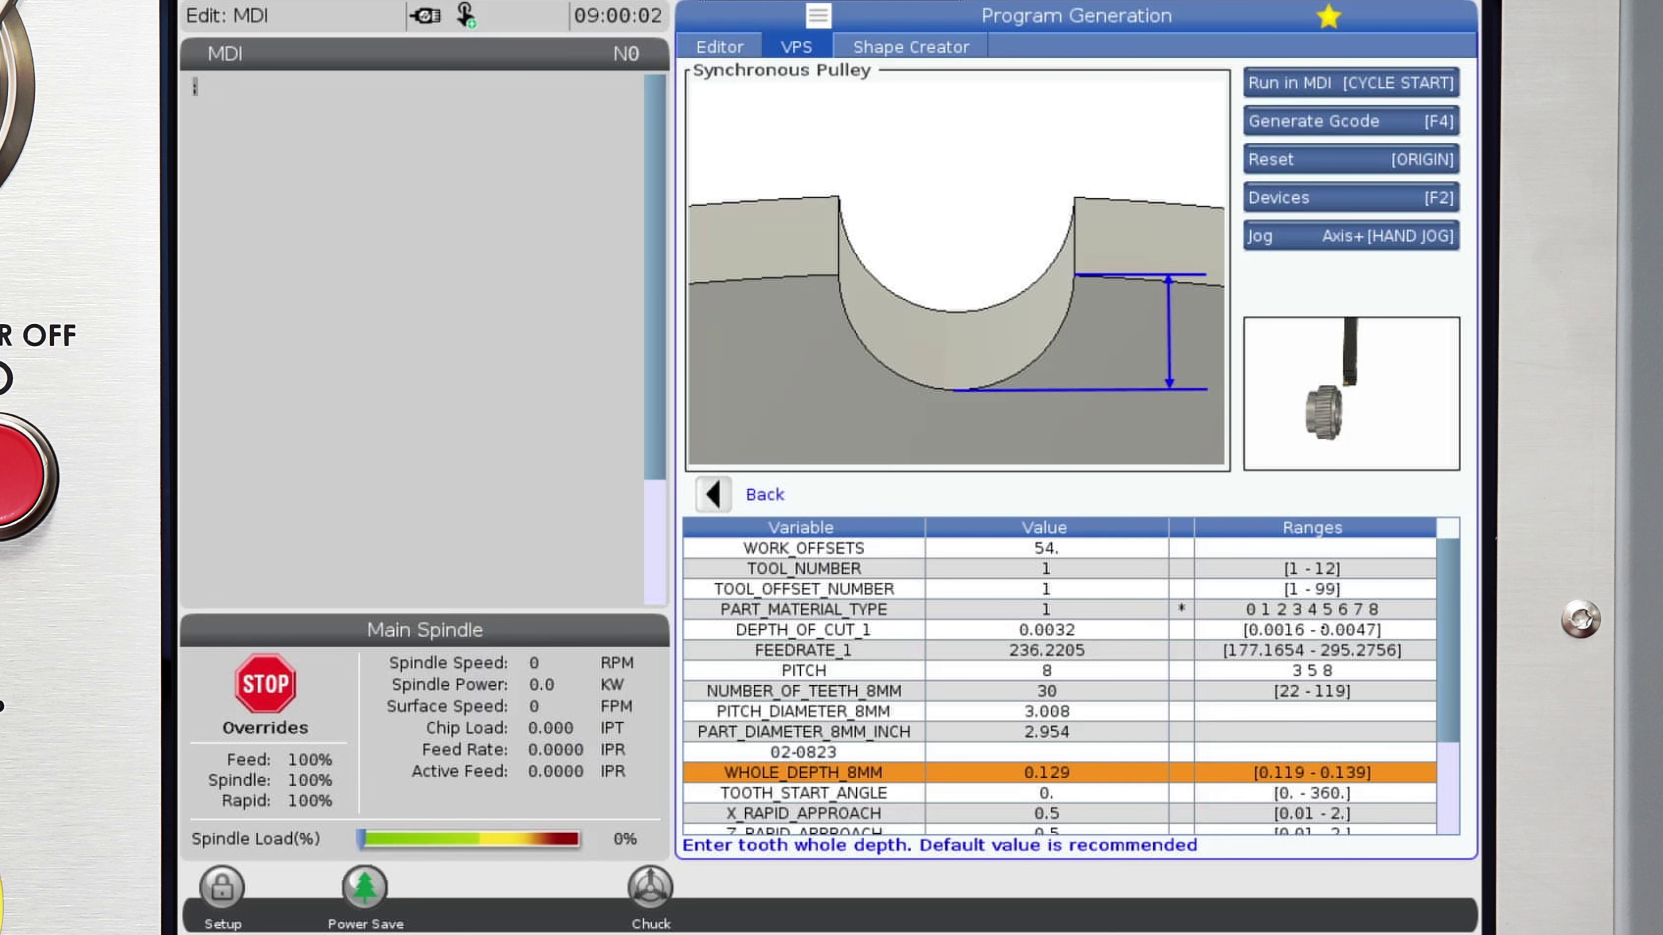
click(803, 793)
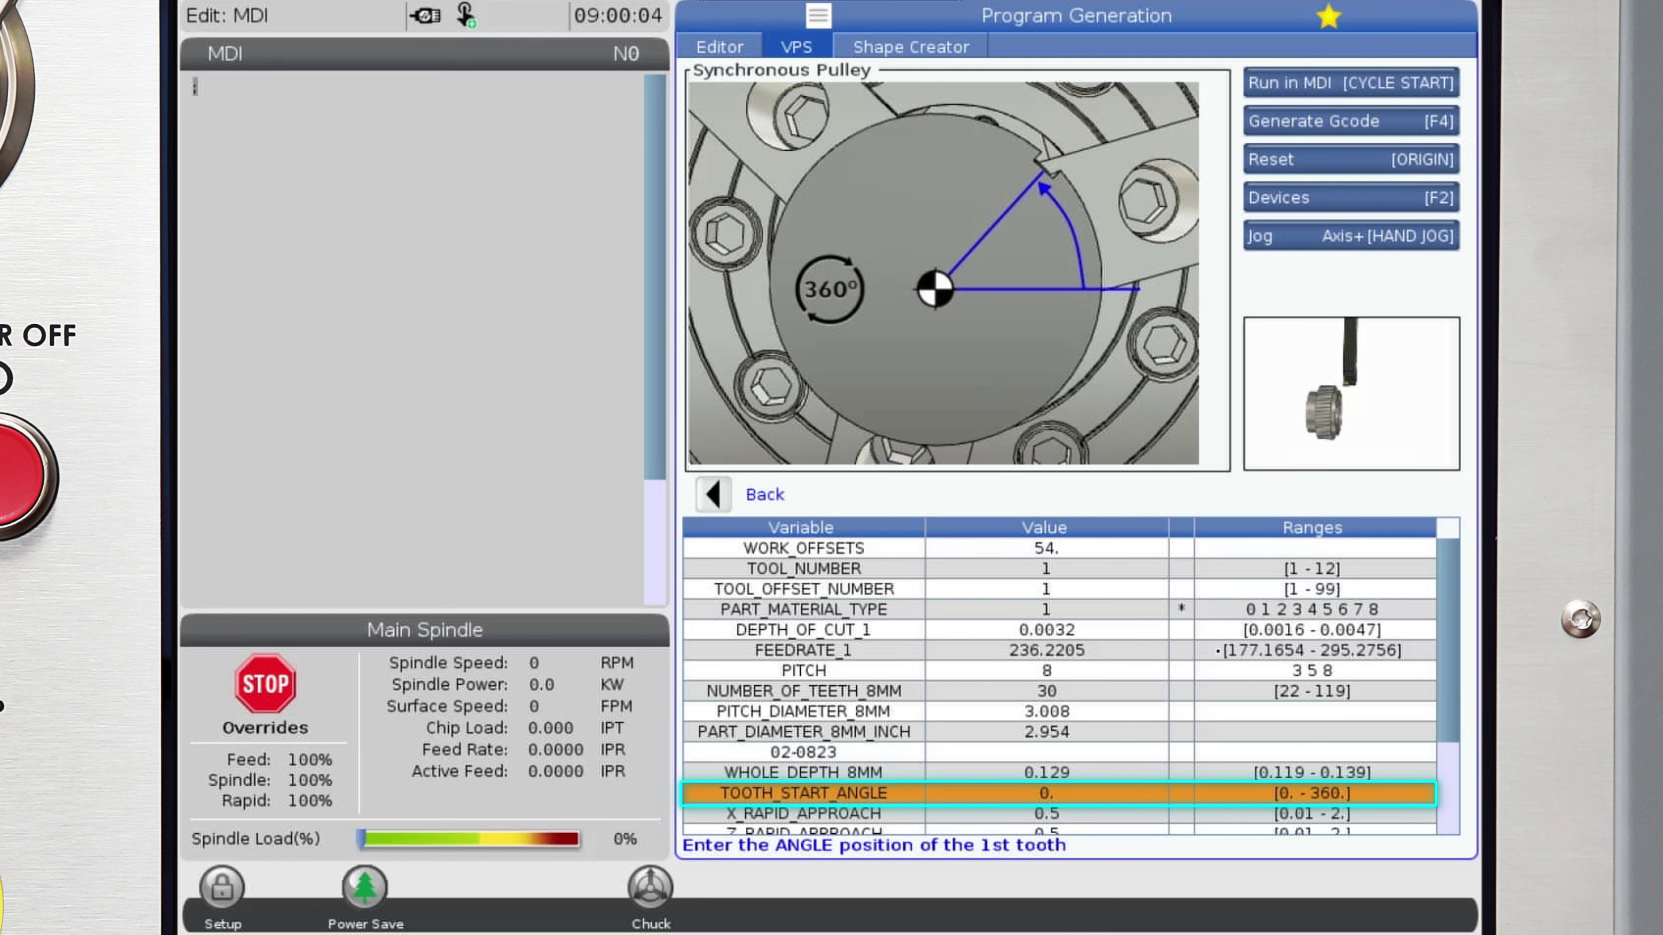
key(Down)
key(Down)
key(Down)
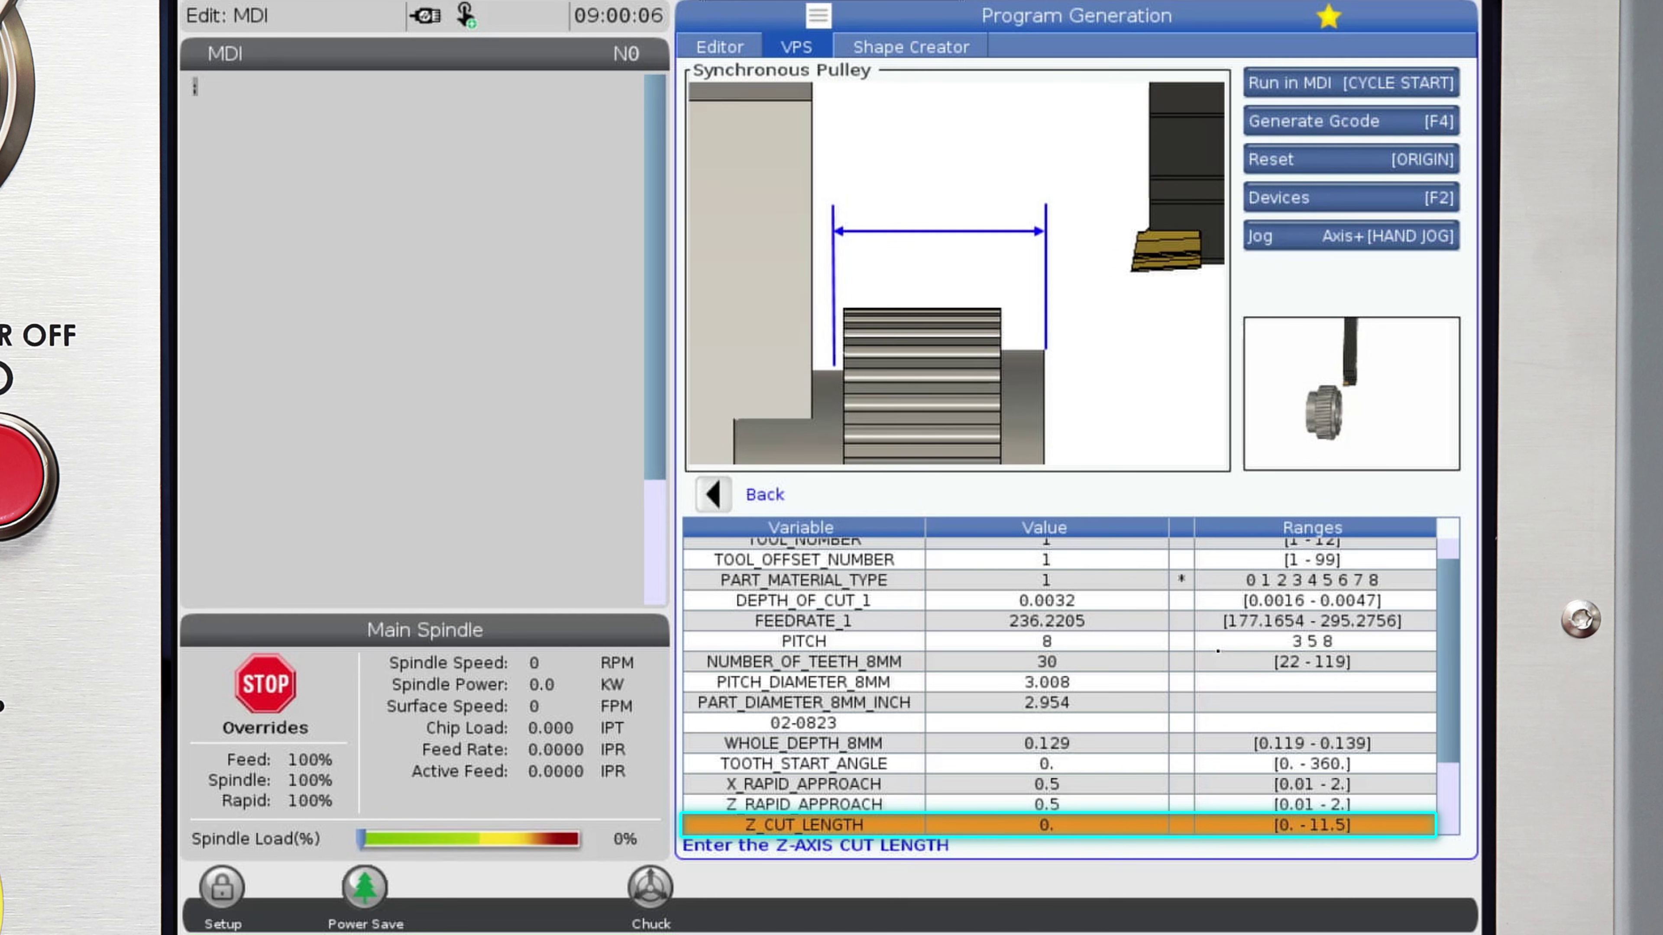
- Review the rapid approach and RETRACT_Z_HOME entries, then generate the G-code with F4
key(Up)
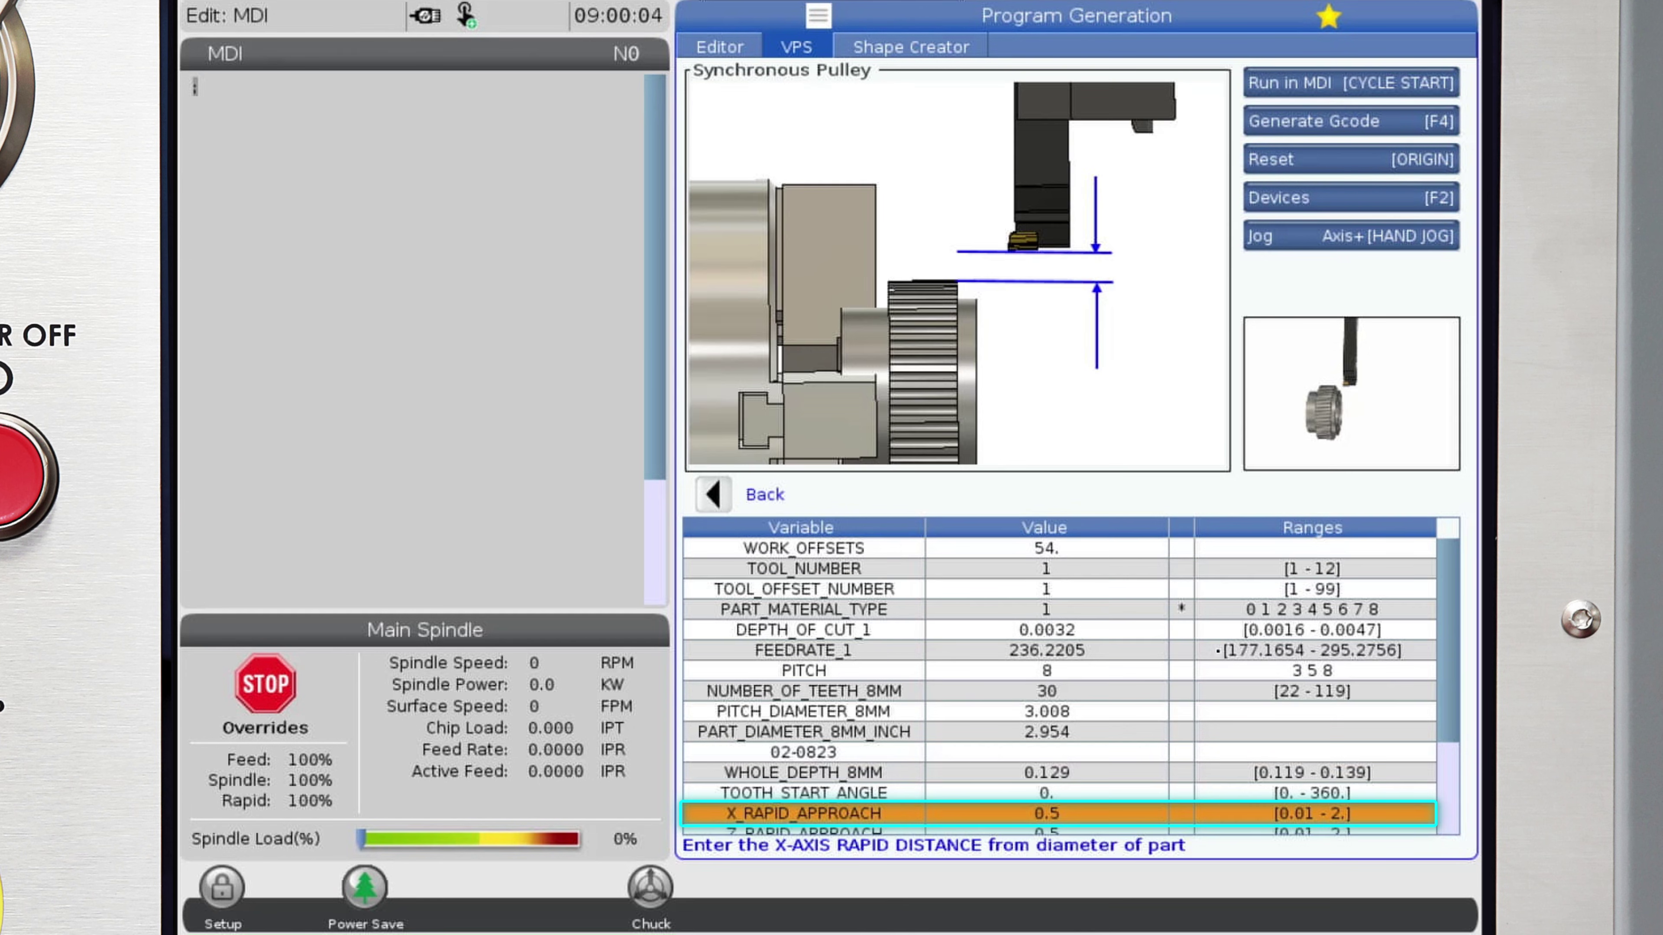
key(Down)
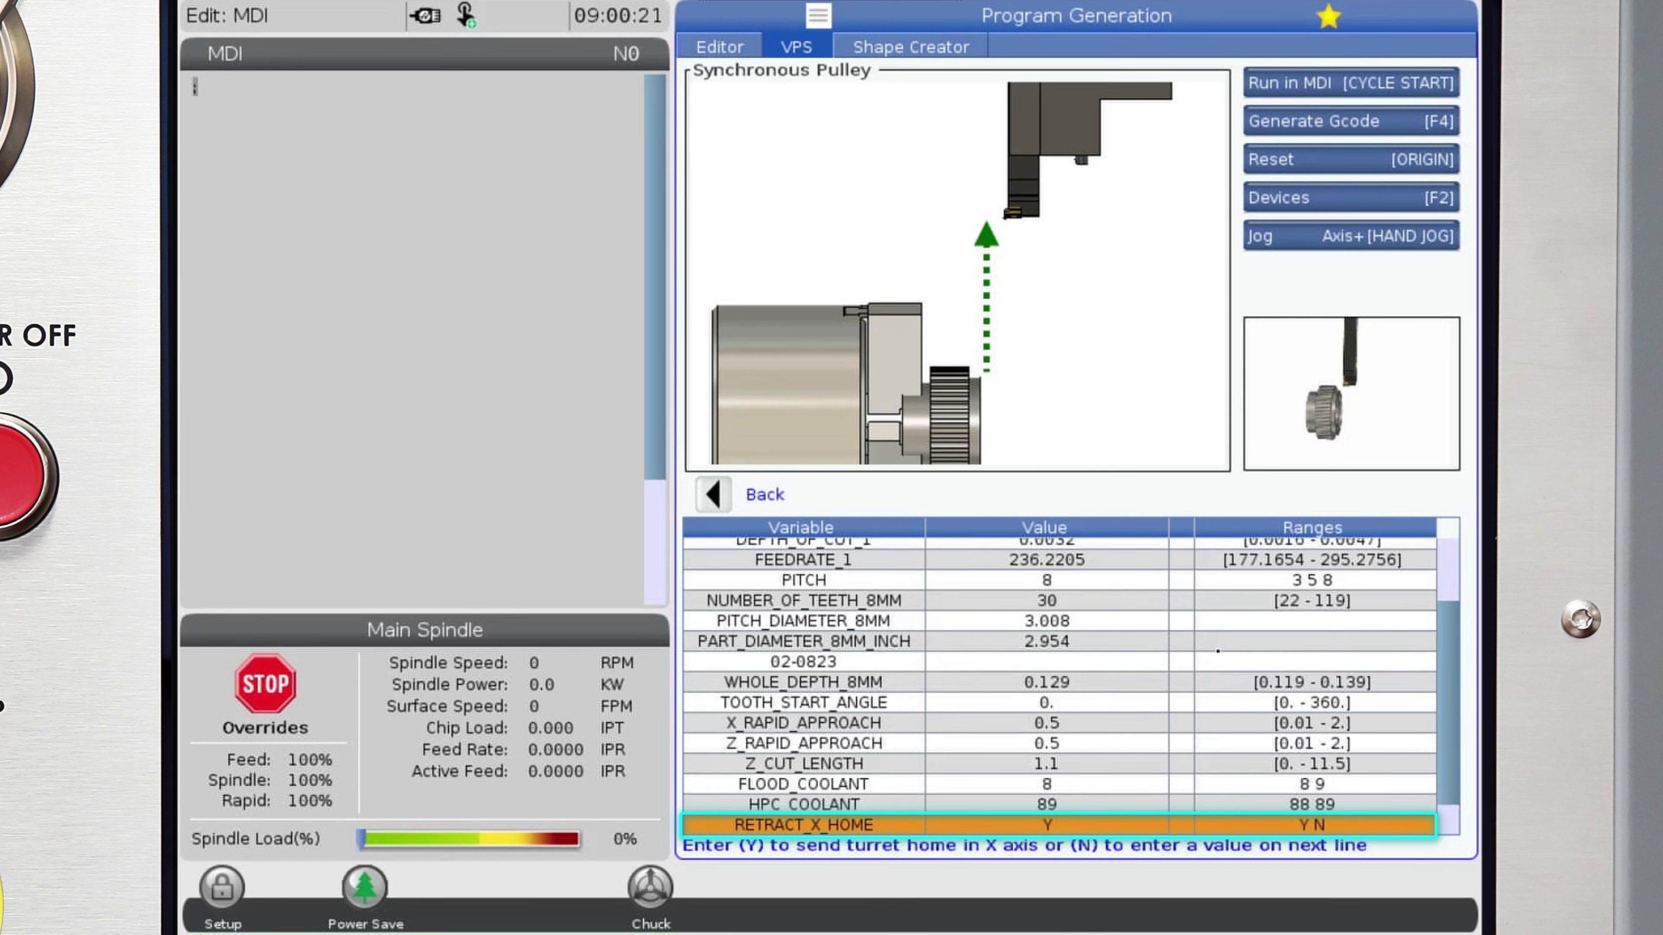
key(Down)
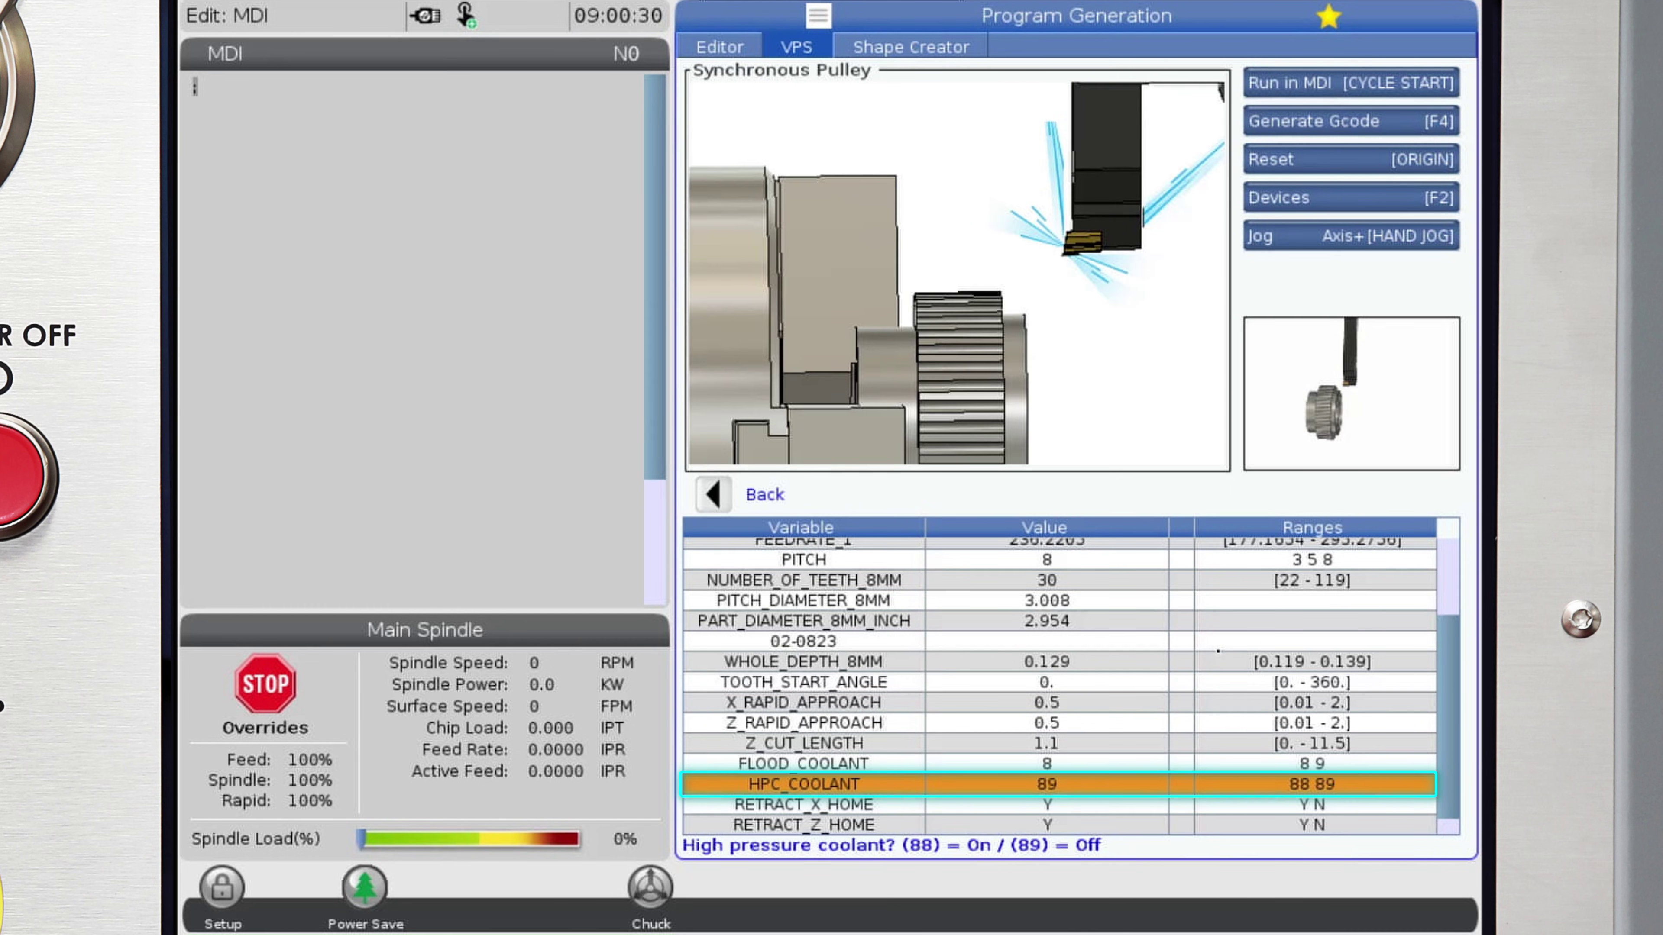
key(F4)
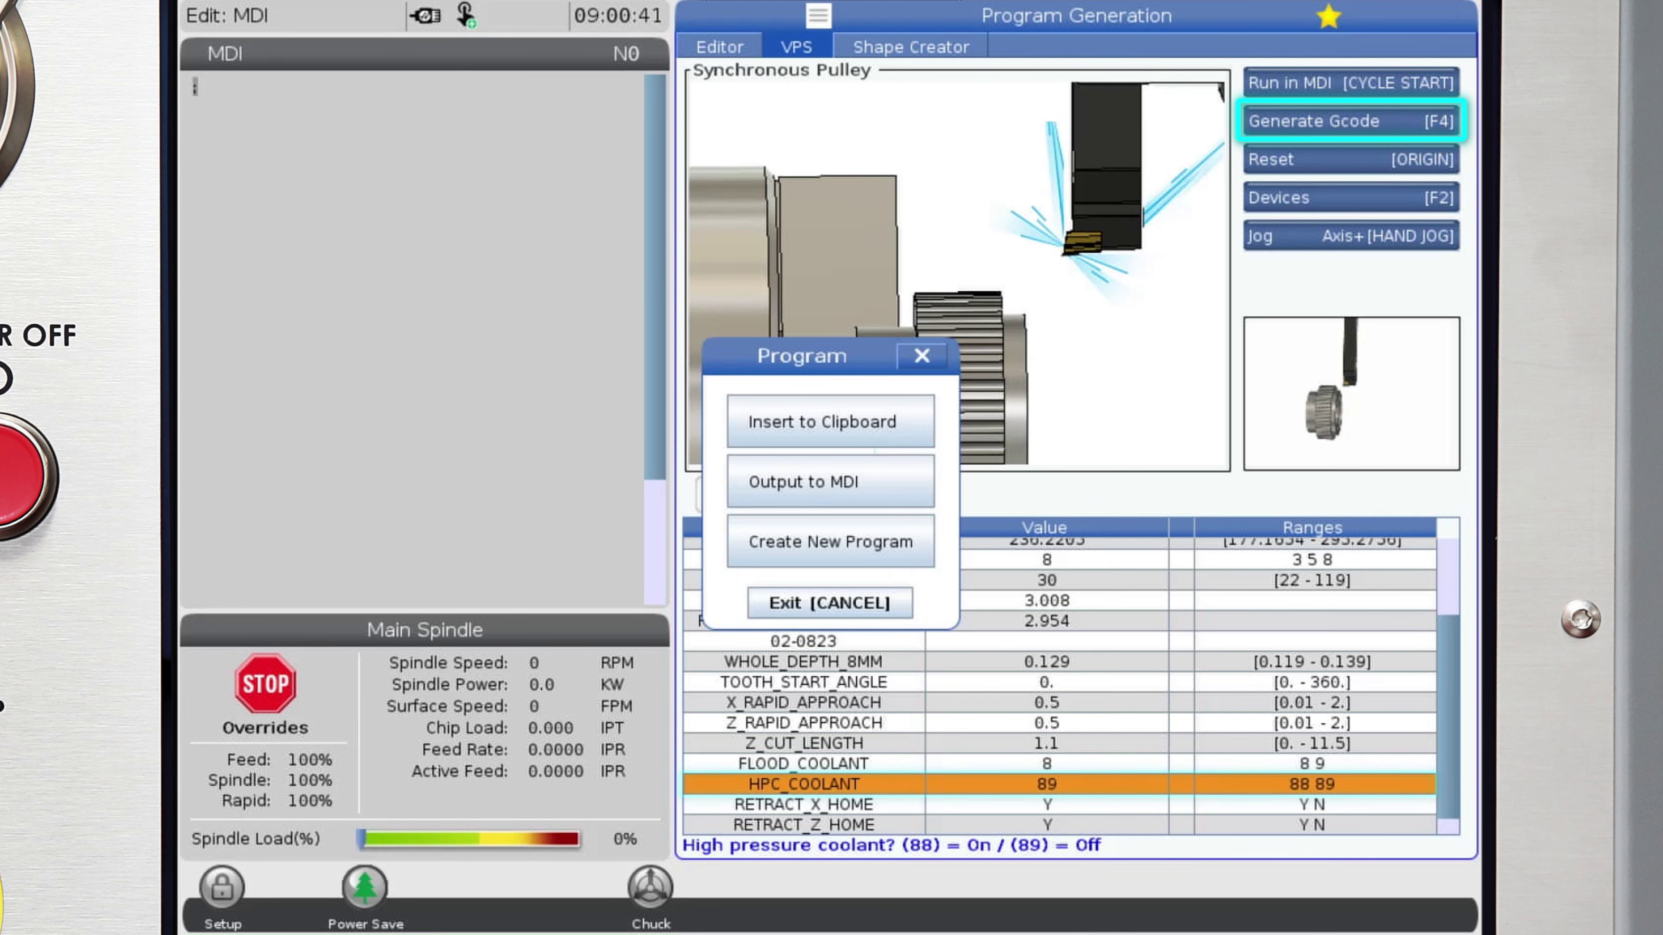
- Choose Output to MDI in the Program dialog
key(Down)
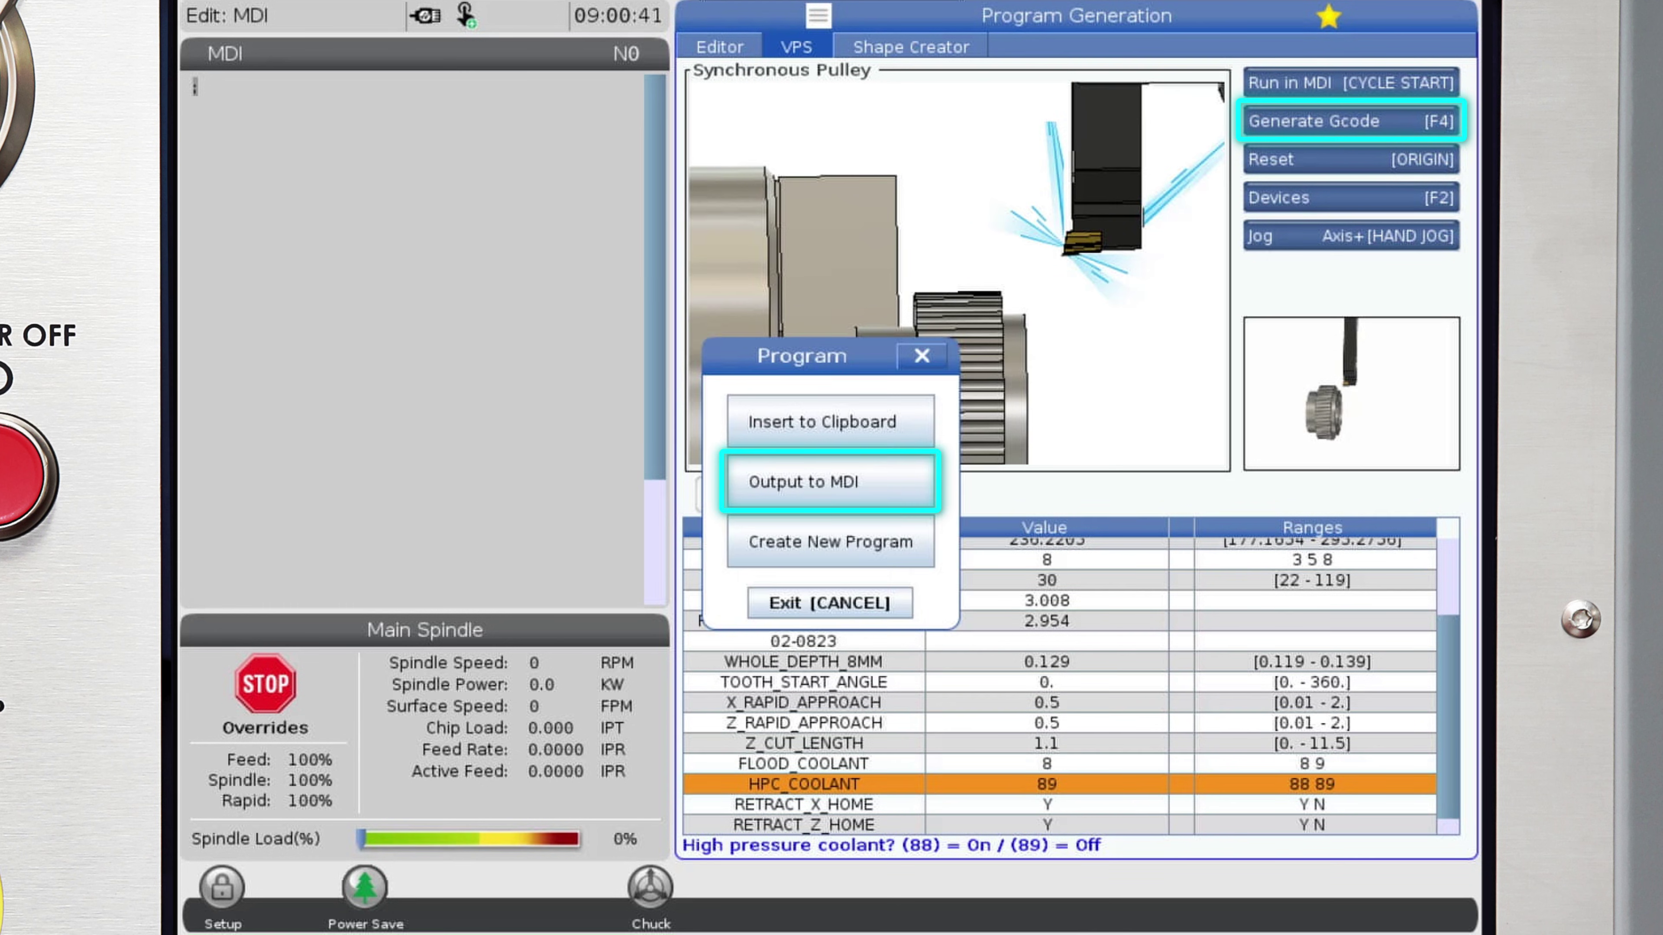
key(Return)
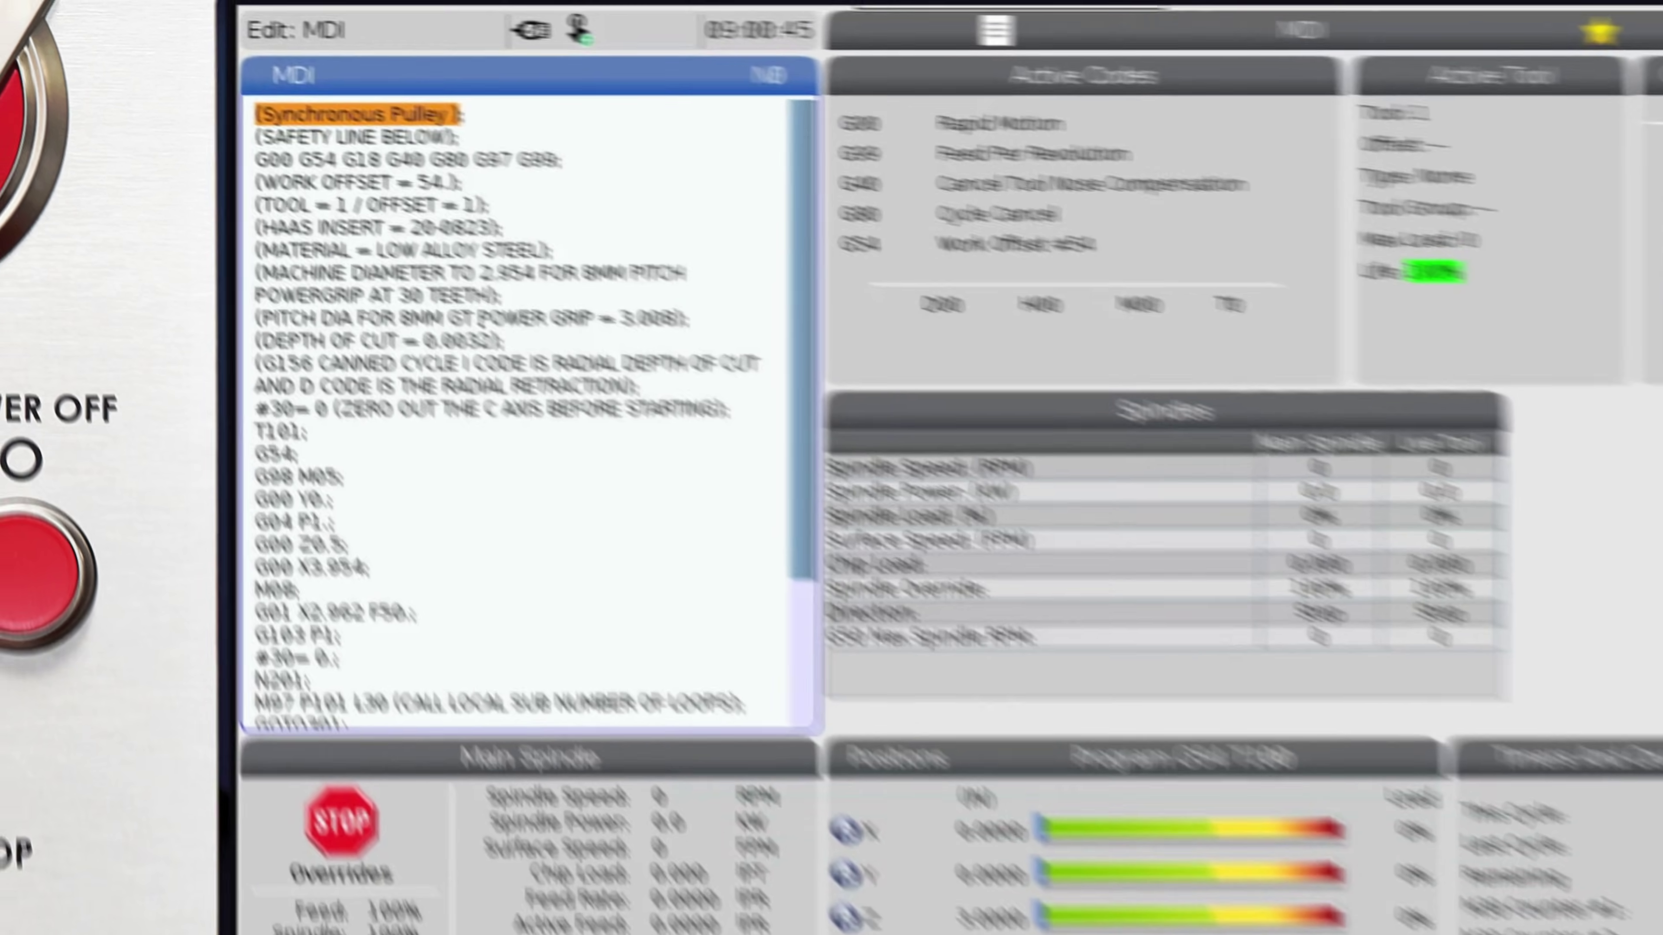